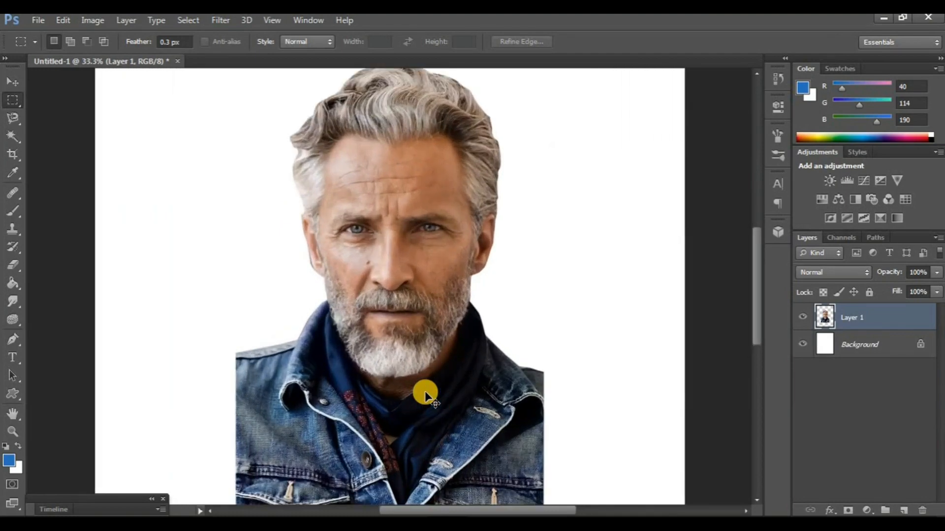
Enlarge the portrait layer with Free Transform to about 156% width and 153% height so it nearly fills the white page
key(ctrl+minus)
key(ctrl+minus)
key(ctrl+t)
drag(432, 386, 394, 342)
drag(432, 367, 504, 462)
drag(455, 424, 462, 421)
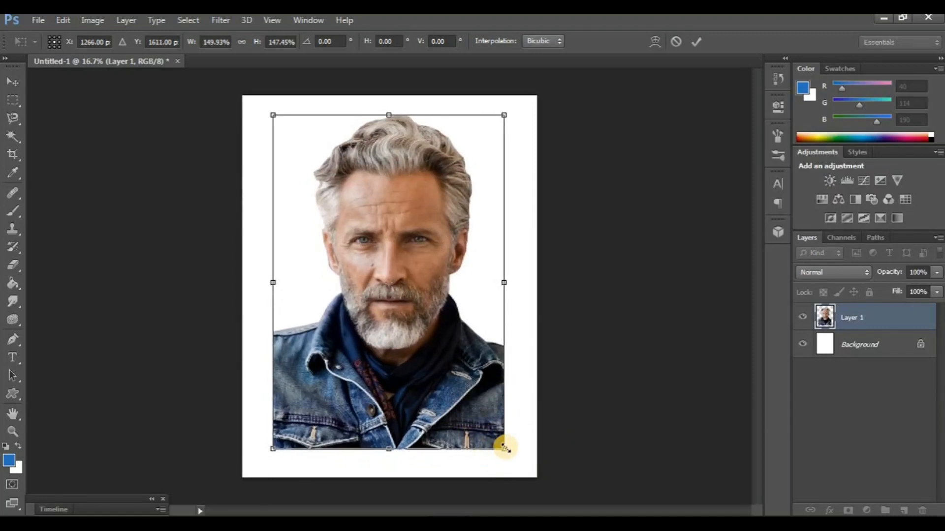
mouse_move(503, 449)
mouse_down()
mouse_move(497, 440)
mouse_move(516, 461)
mouse_up()
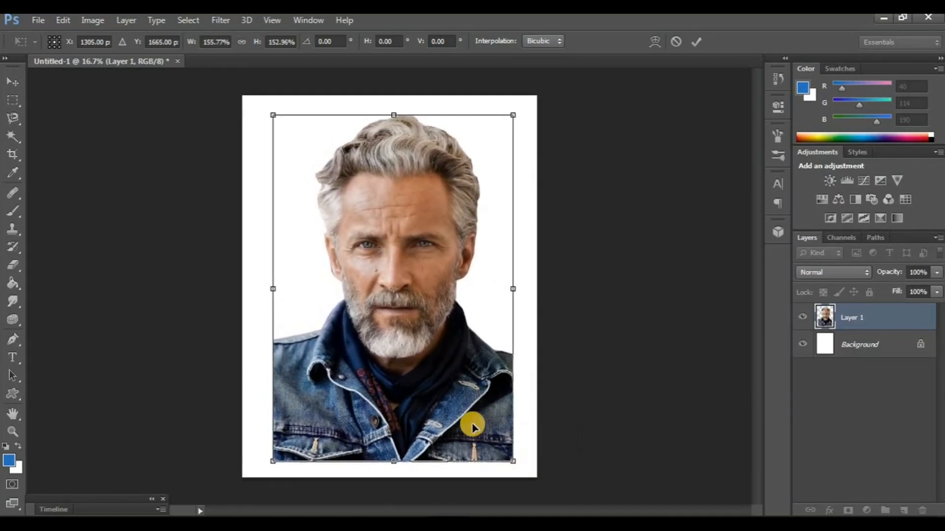
key(Return)
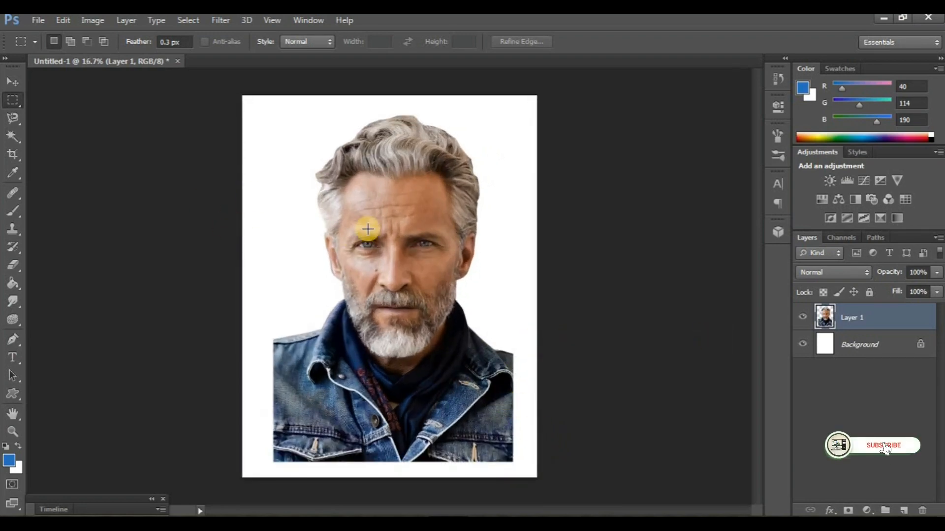
Apply Auto Tone and Auto Color to the portrait layer
click(93, 21)
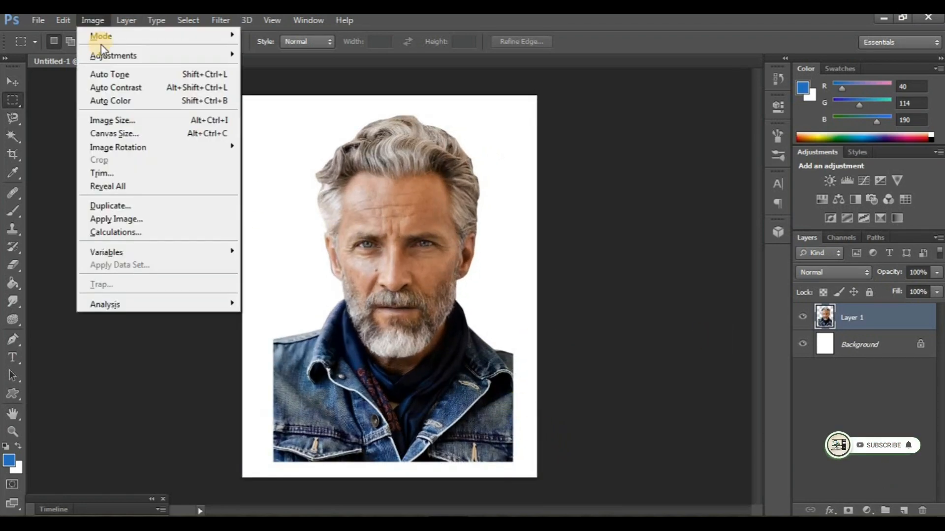
click(108, 74)
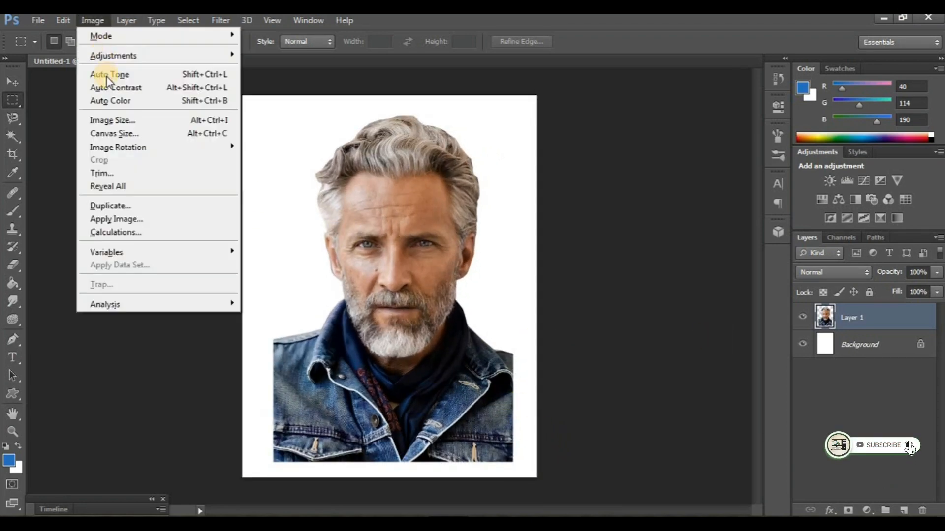
click(108, 74)
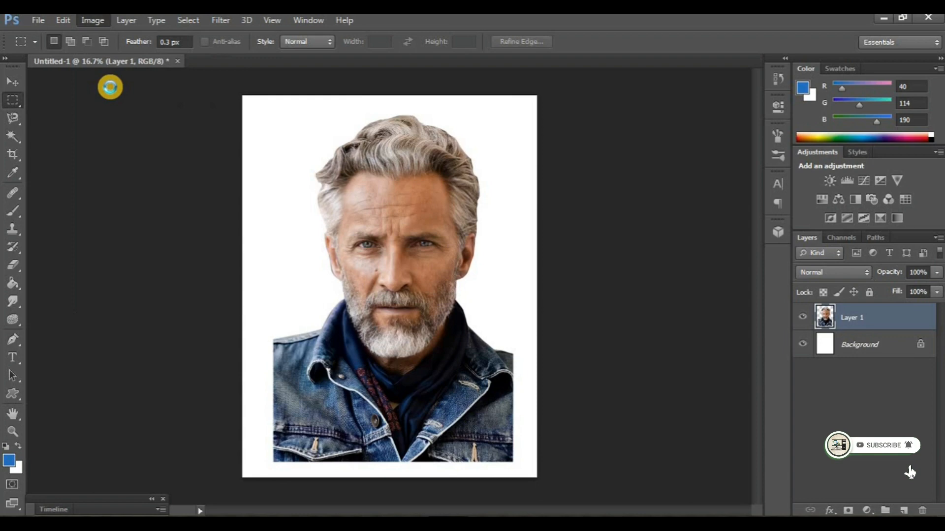
click(84, 21)
click(106, 100)
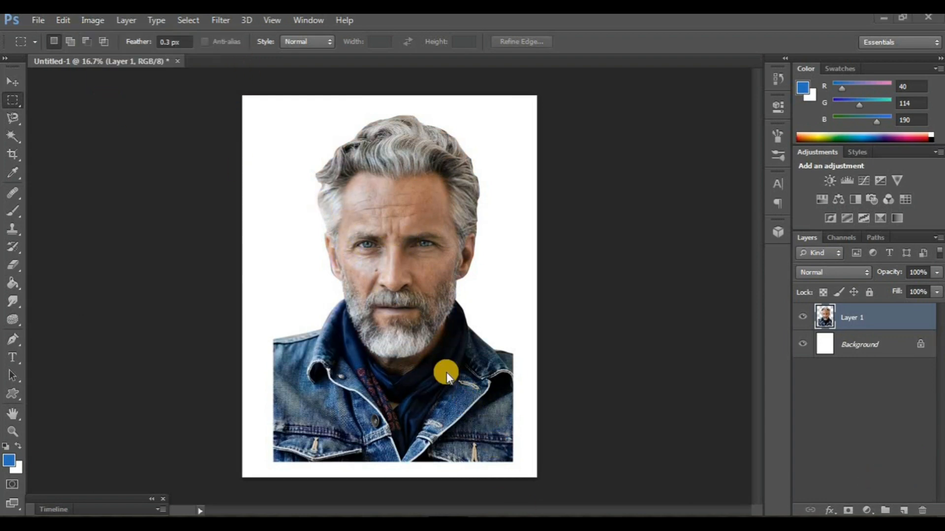
click(219, 20)
mouse_move(256, 174)
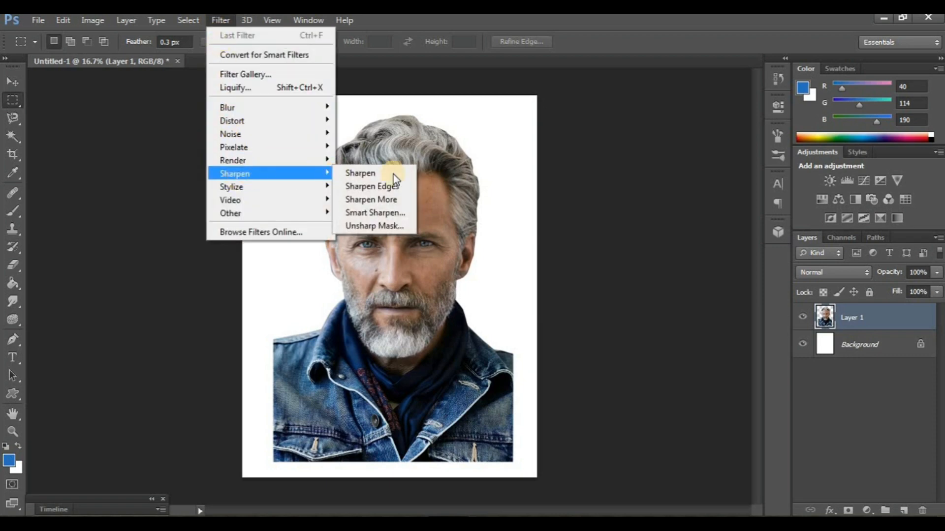
click(379, 226)
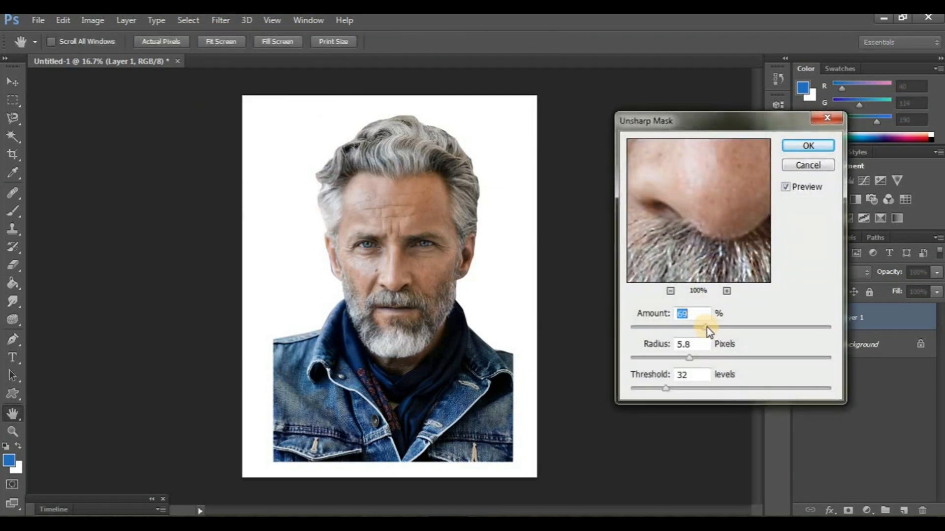
click(793, 164)
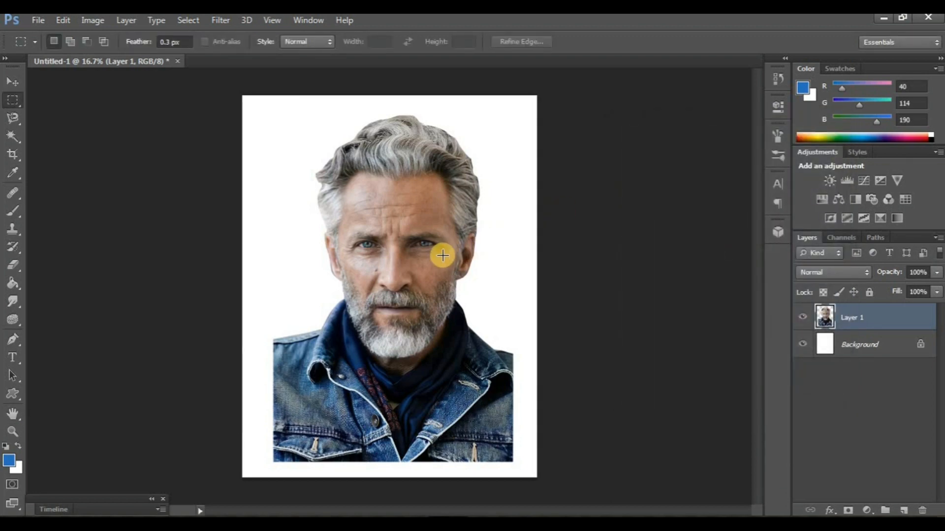
Add a Solid Color fill layer in dark slate #3d464f directly above the Background layer
click(887, 359)
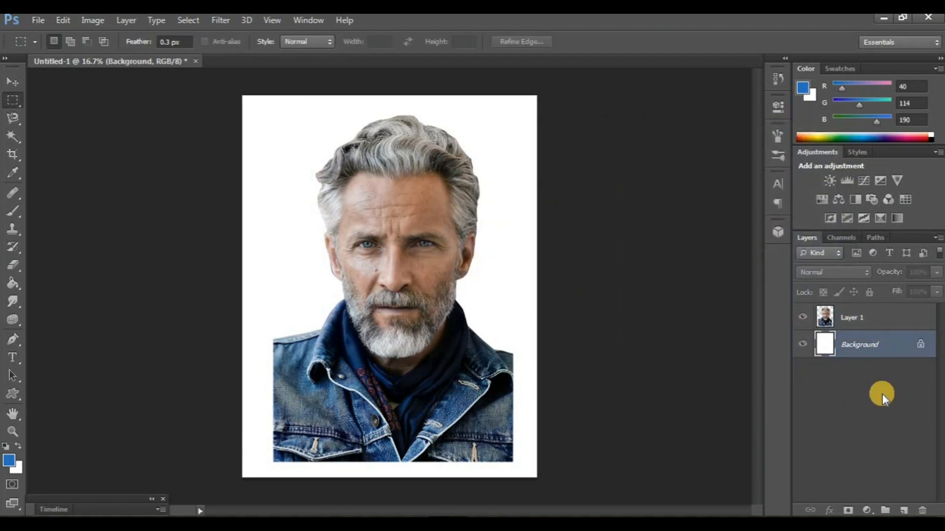
click(867, 512)
click(832, 205)
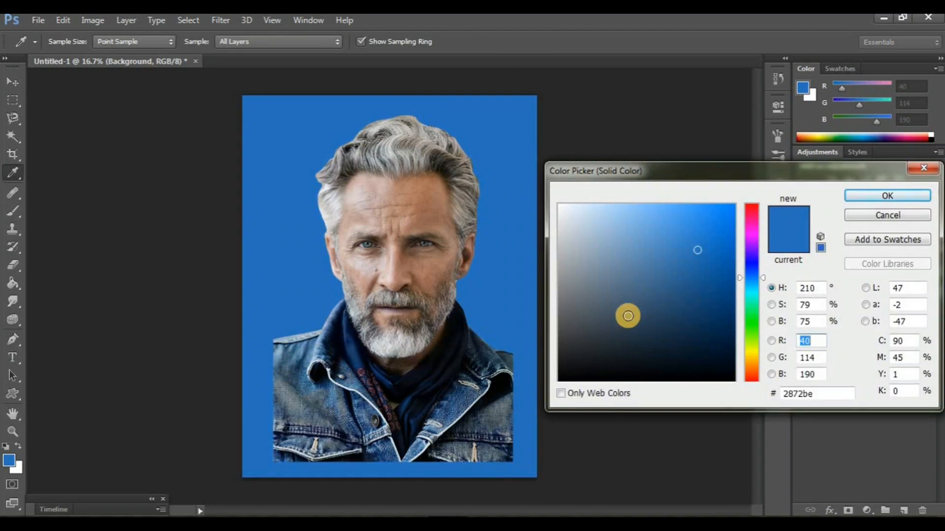
click(604, 338)
drag(615, 338, 597, 326)
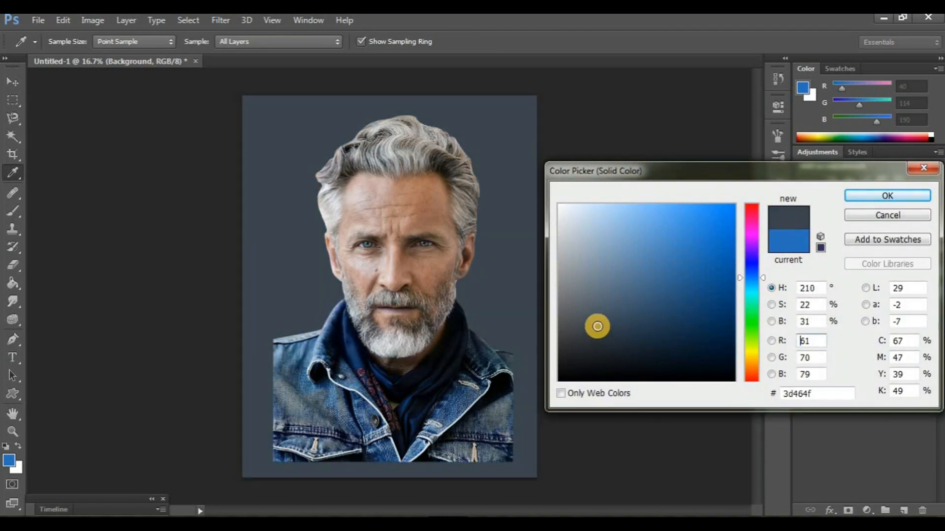
click(869, 197)
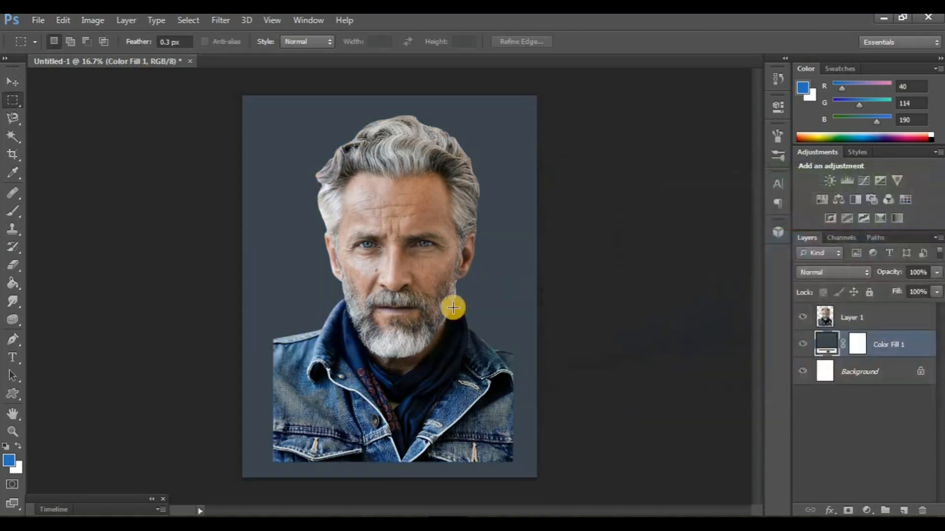
Duplicate the portrait layer Layer 1 and hide the original
click(856, 317)
key(ctrl+j)
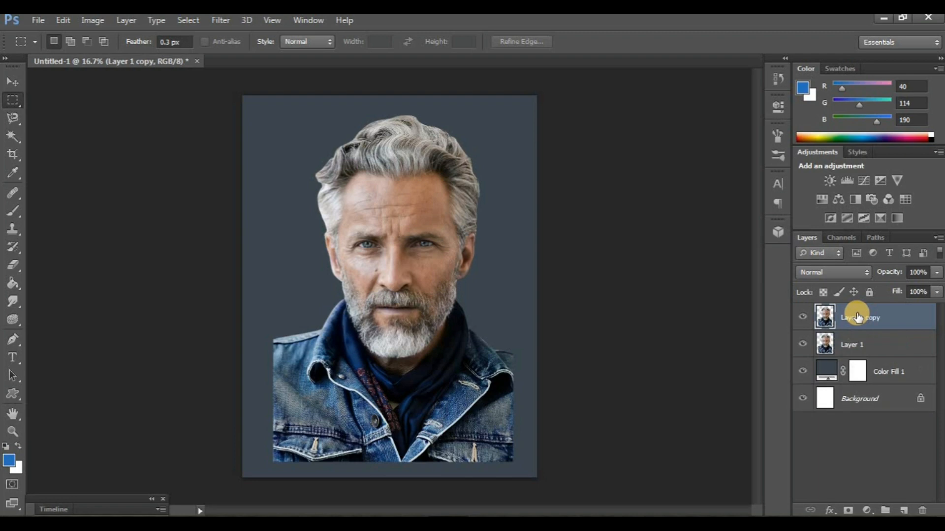
click(804, 345)
Smooth the forehead skin on the duplicated portrait layer with the Smudge tool at size 150 and 31% strength
click(13, 302)
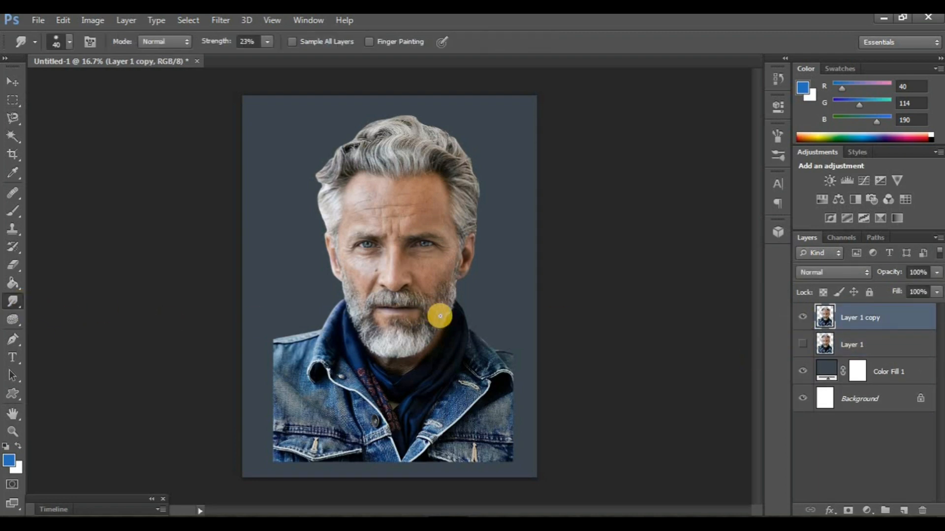
key(ctrl+plus)
key(ctrl+plus)
key(ctrl+plus)
scroll(410, 315, up, 4)
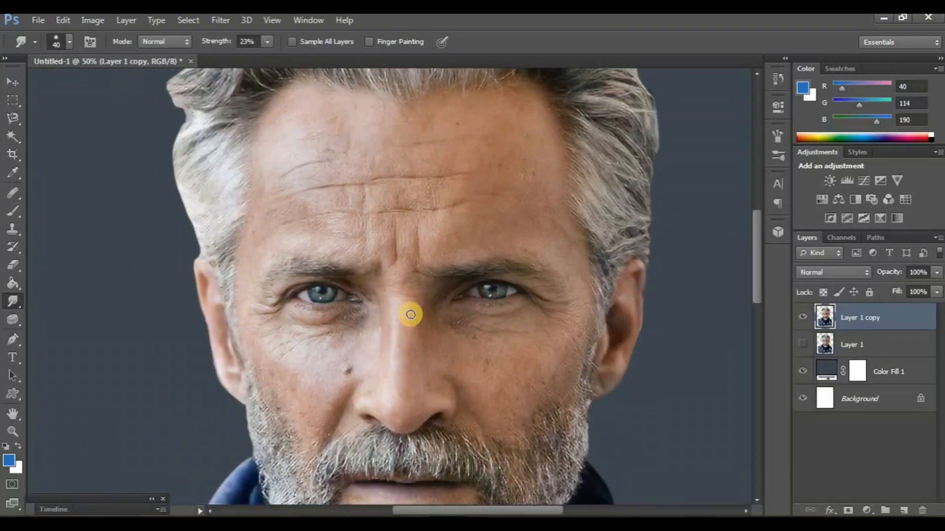
key(ctrl+plus)
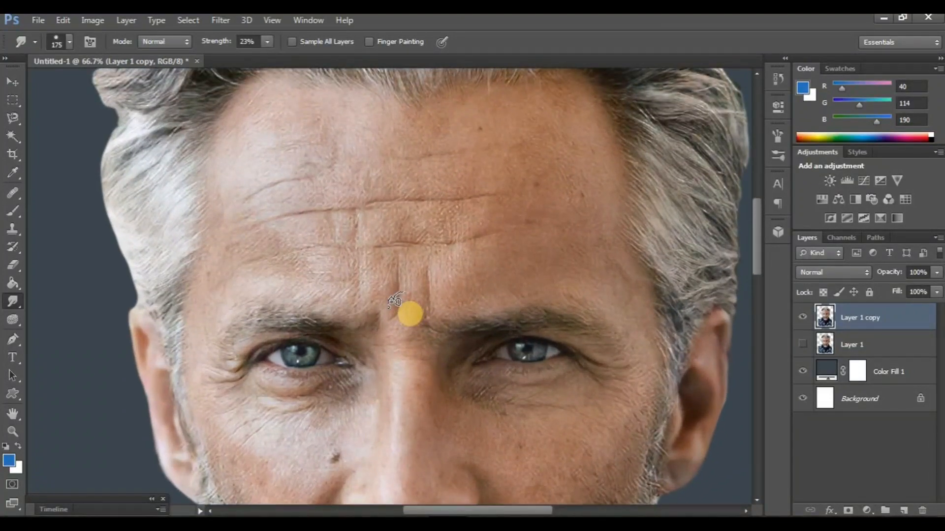
scroll(344, 253, up, 4)
key(bracketleft)
mouse_move(356, 219)
mouse_down()
mouse_move(242, 242)
mouse_move(311, 220)
mouse_move(282, 250)
mouse_move(389, 260)
mouse_move(246, 292)
mouse_move(316, 266)
mouse_move(466, 252)
mouse_move(497, 239)
mouse_move(445, 248)
mouse_move(476, 221)
mouse_move(564, 208)
mouse_move(606, 269)
mouse_move(608, 282)
mouse_move(550, 224)
mouse_move(570, 250)
mouse_move(539, 237)
mouse_move(573, 319)
mouse_up()
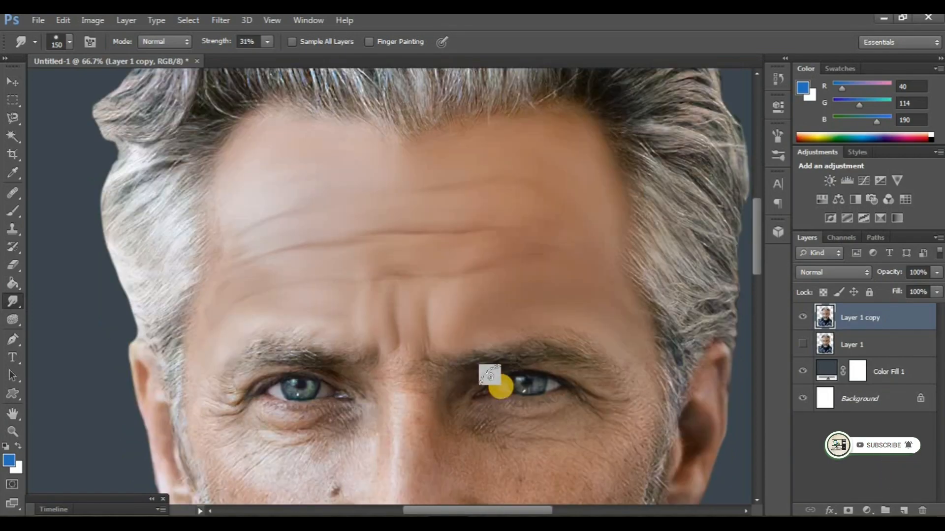
Smudge the eyebrow and upper eyelid on the left side of the face with a size 60 brush
scroll(523, 382, down, 1)
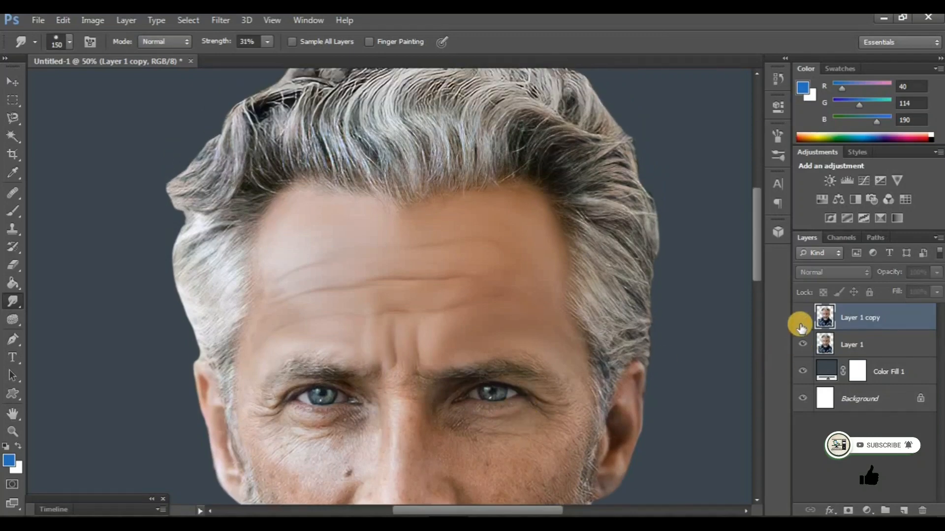
scroll(473, 322, up, 2)
drag(290, 404, 368, 326)
key(bracketleft)
key(bracketleft)
key(bracketleft)
key(bracketleft)
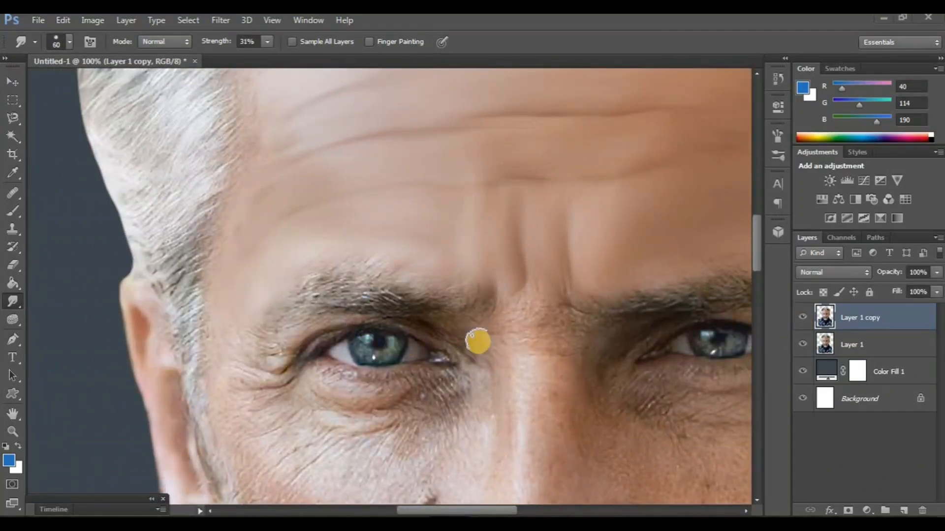
drag(363, 285, 353, 299)
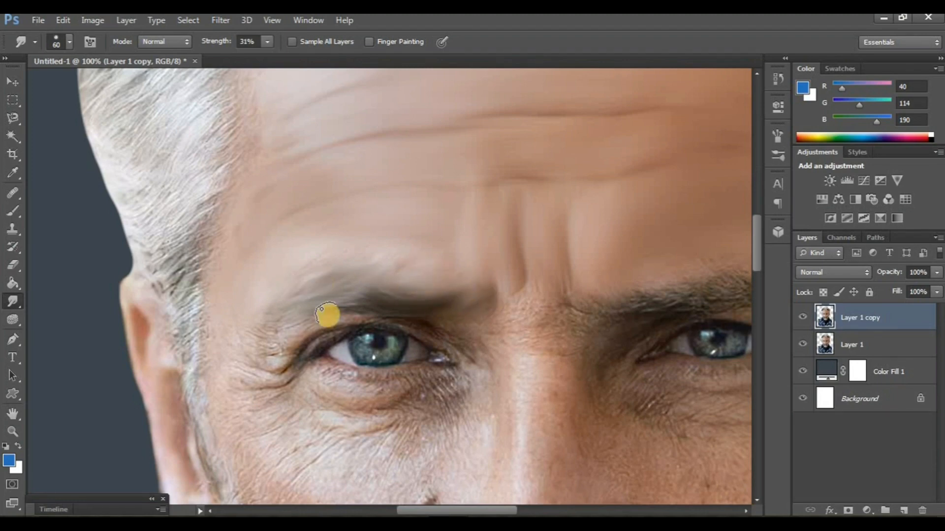
drag(394, 322, 429, 324)
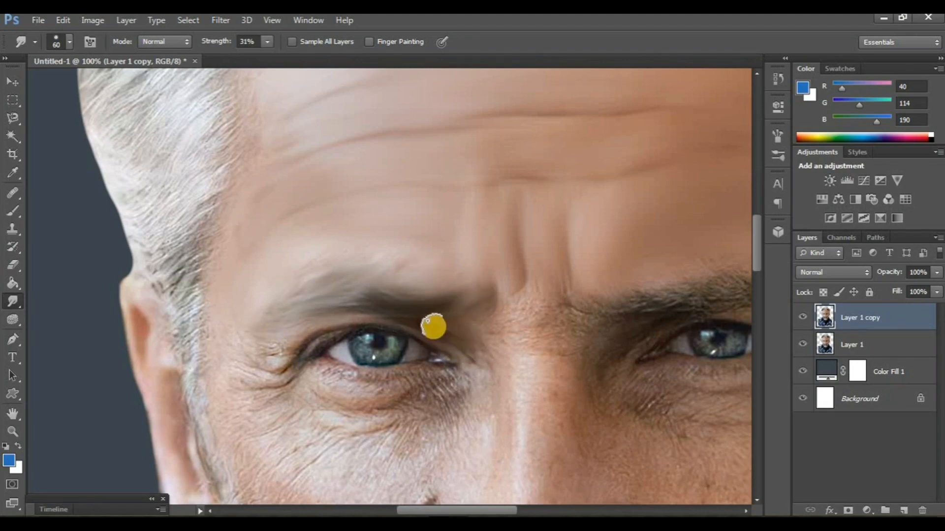
Smudge the skin below the left eye and around its inner corner, and compare the result with the original layer
scroll(377, 387, down, 1)
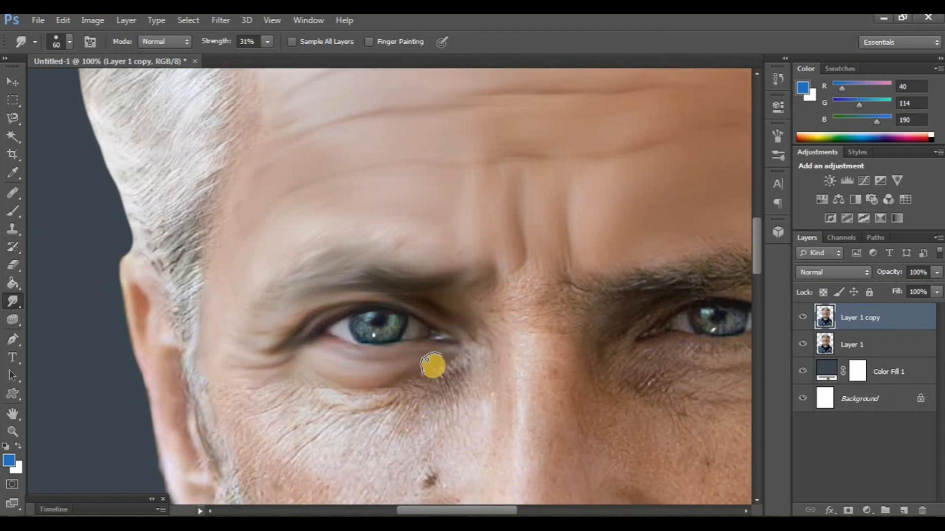
drag(351, 397, 321, 389)
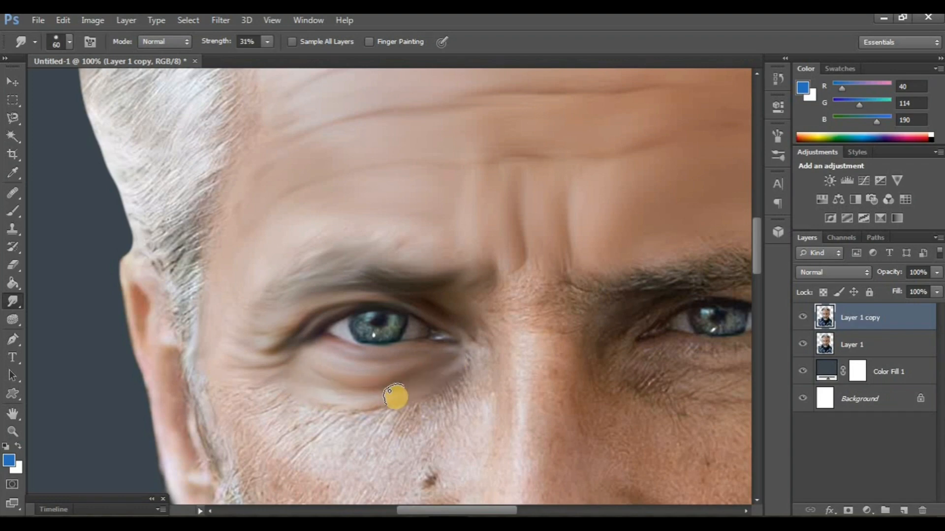
drag(396, 397, 329, 398)
drag(485, 341, 474, 351)
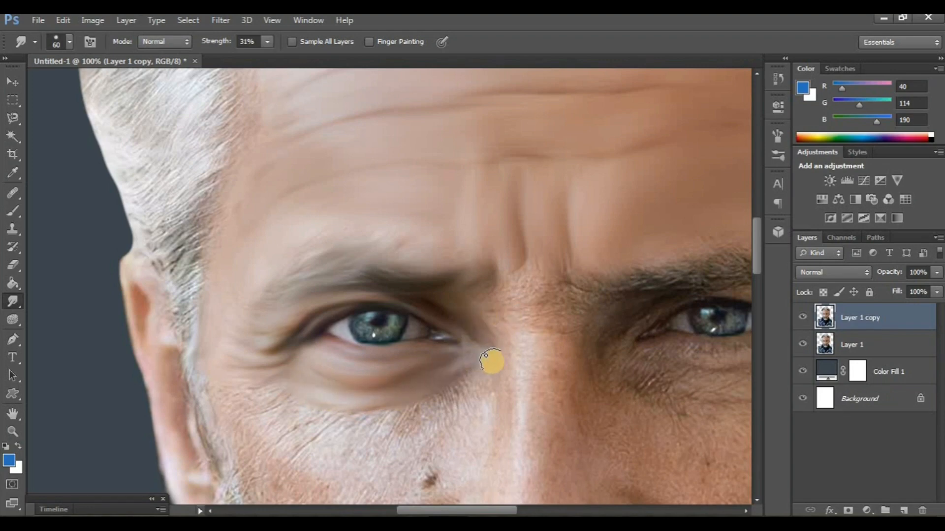
key(ctrl+minus)
key(ctrl+minus)
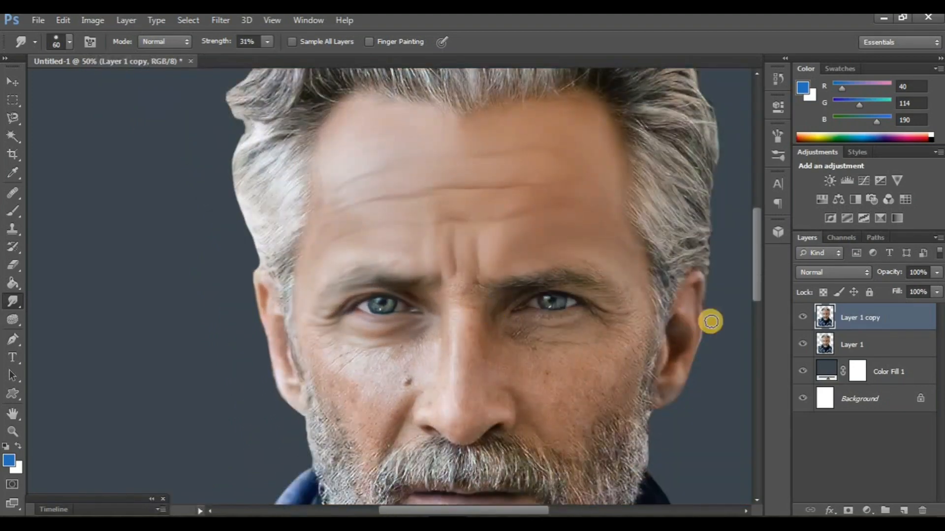
click(803, 318)
click(803, 318)
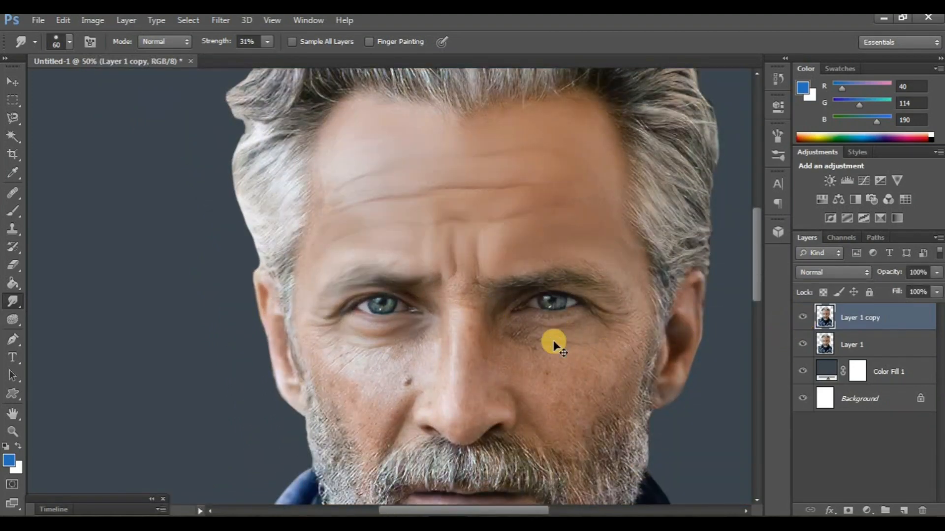
Smudge the eyebrow, eyelid and under-eye skin on the right side of the face, and compare with the original layer
key(ctrl+plus)
key(ctrl+plus)
scroll(527, 329, right, 5)
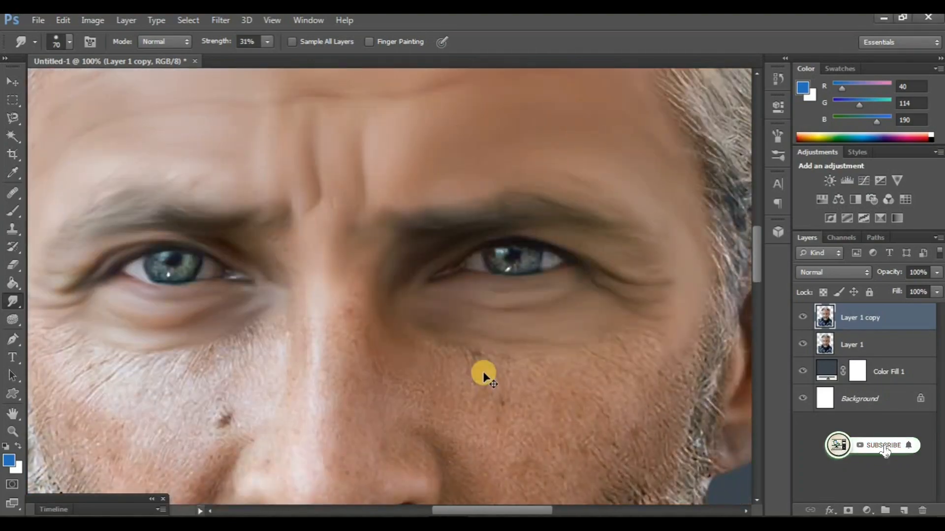
key(ctrl+minus)
key(ctrl+minus)
scroll(483, 371, left, 2)
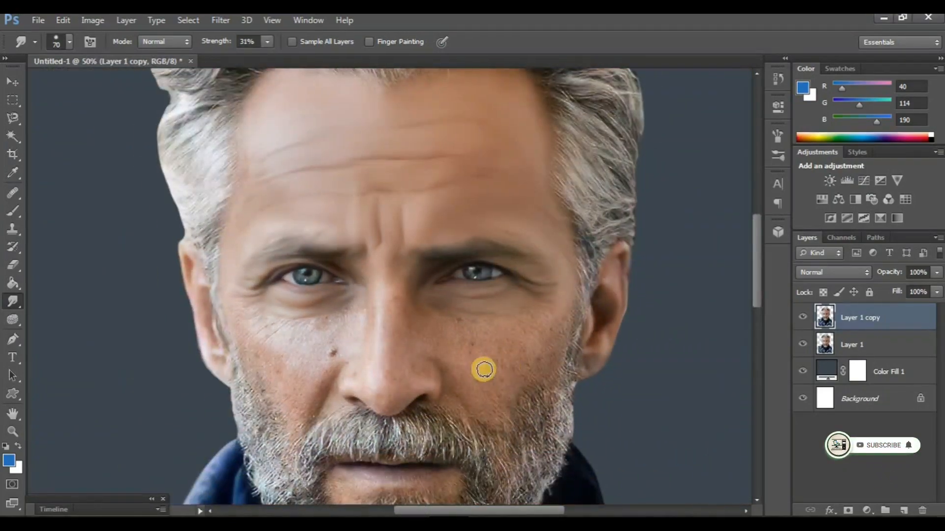
click(803, 318)
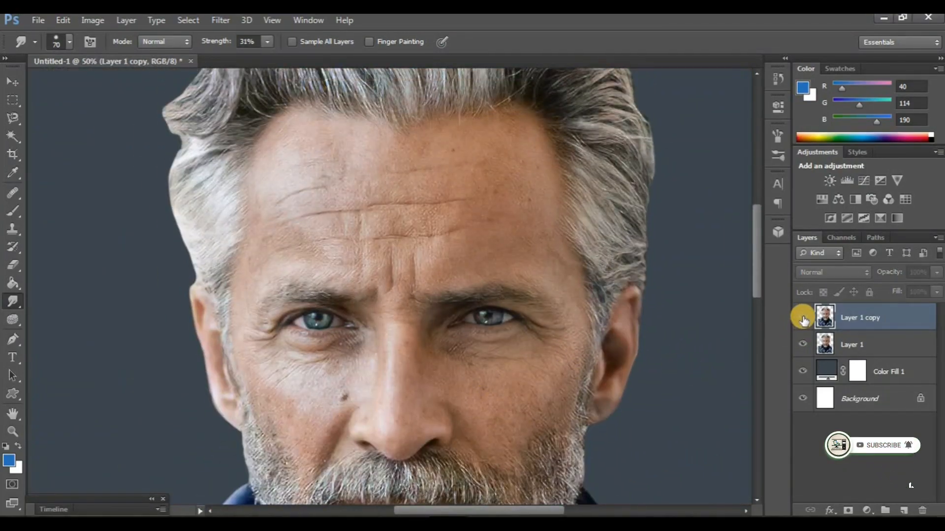
click(803, 318)
Smooth the skin along the nose, from the bridge to the tip and nostrils, with the Smudge tool at size 70
scroll(335, 353, down, 2)
key(ctrl+plus)
key(ctrl+plus)
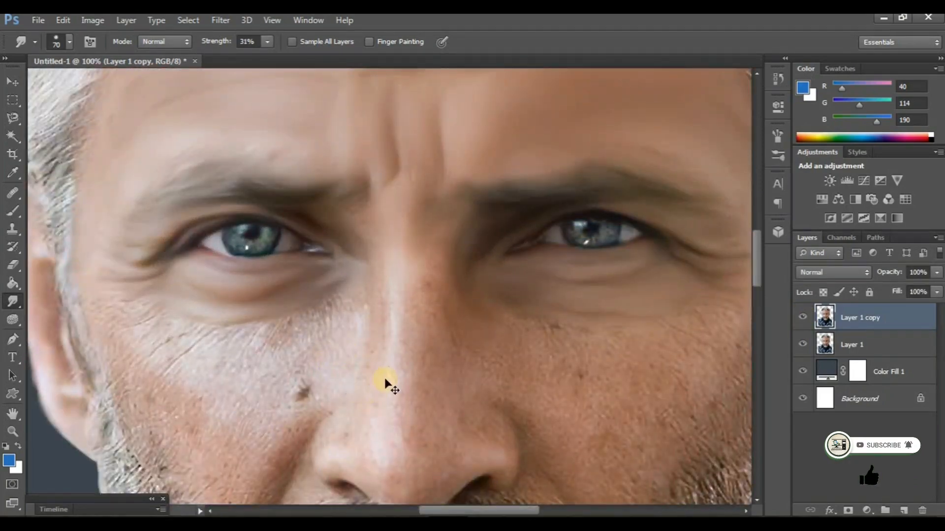
scroll(386, 380, right, 1)
scroll(389, 347, down, 2)
drag(404, 253, 405, 302)
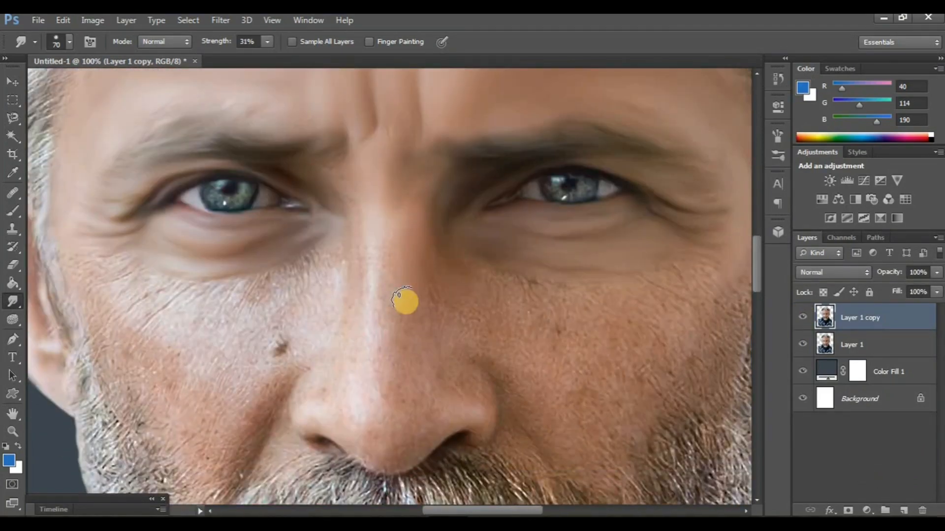
scroll(337, 179, down, 2)
scroll(337, 179, right, 1)
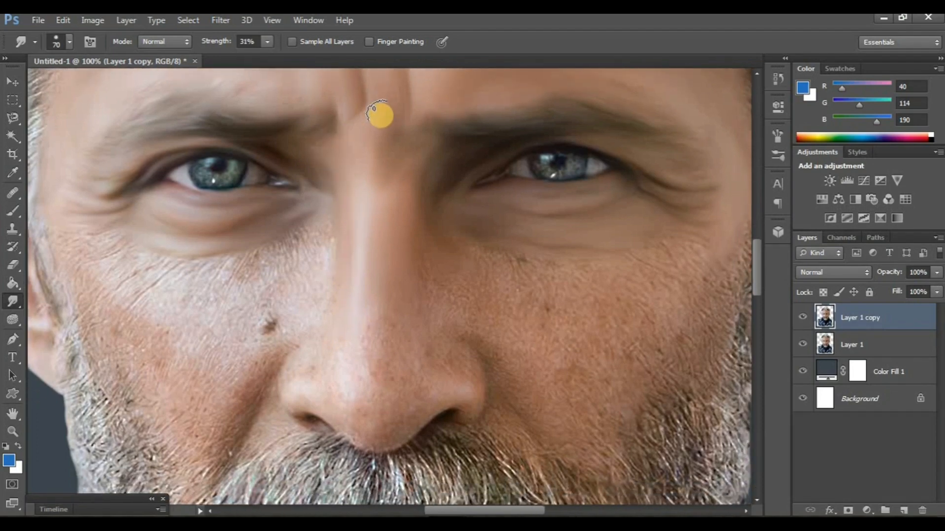
scroll(363, 386, down, 2)
scroll(363, 387, left, 1)
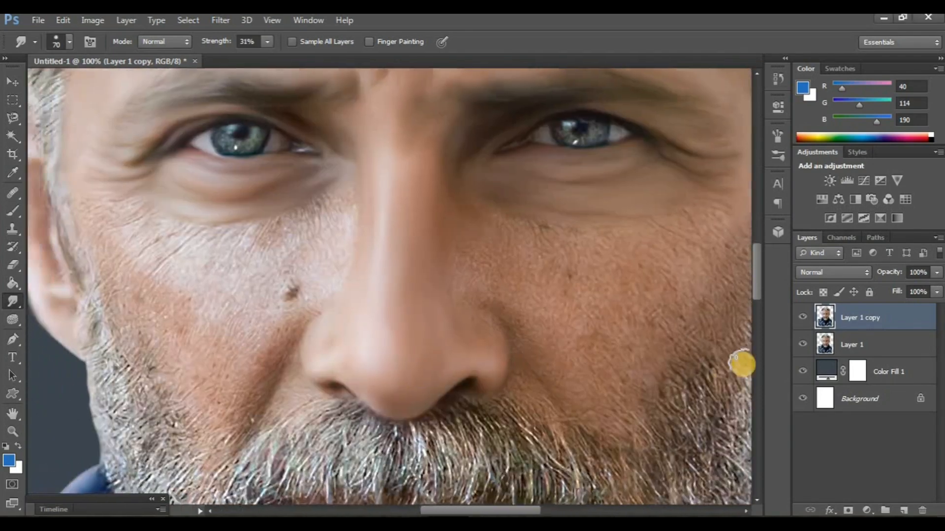
click(802, 322)
click(802, 322)
Smudge the skin of the cheek on the left side of the face with a size 80 brush, and compare with the original layer
scroll(297, 335, left, 3)
scroll(297, 335, up, 2)
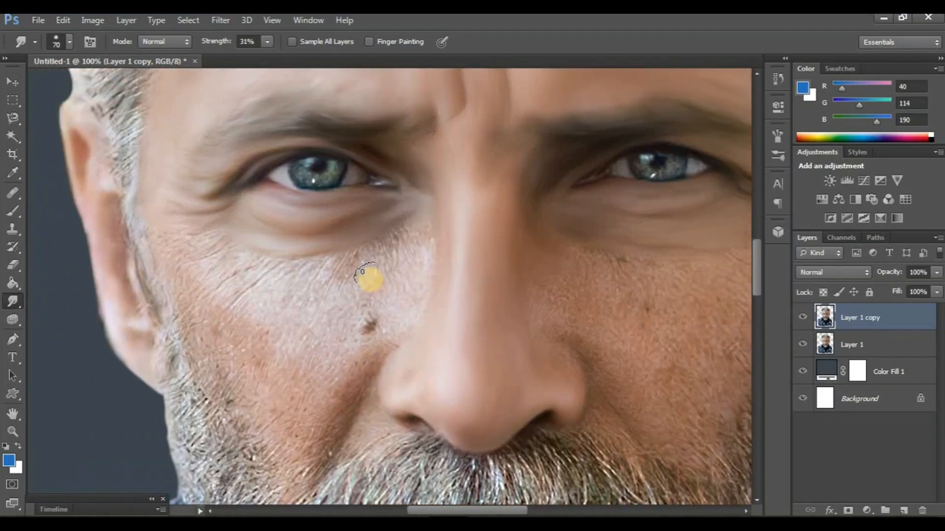
scroll(371, 281, up, 1)
scroll(405, 272, left, 2)
key(bracketright)
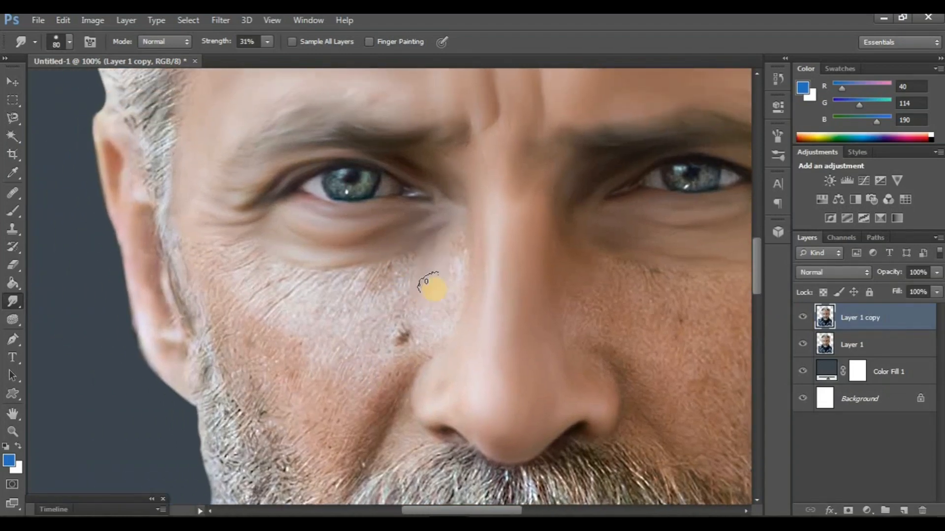
mouse_move(419, 336)
mouse_down()
mouse_move(360, 430)
mouse_move(389, 276)
mouse_move(410, 260)
mouse_move(382, 287)
mouse_move(413, 255)
mouse_move(364, 335)
mouse_up()
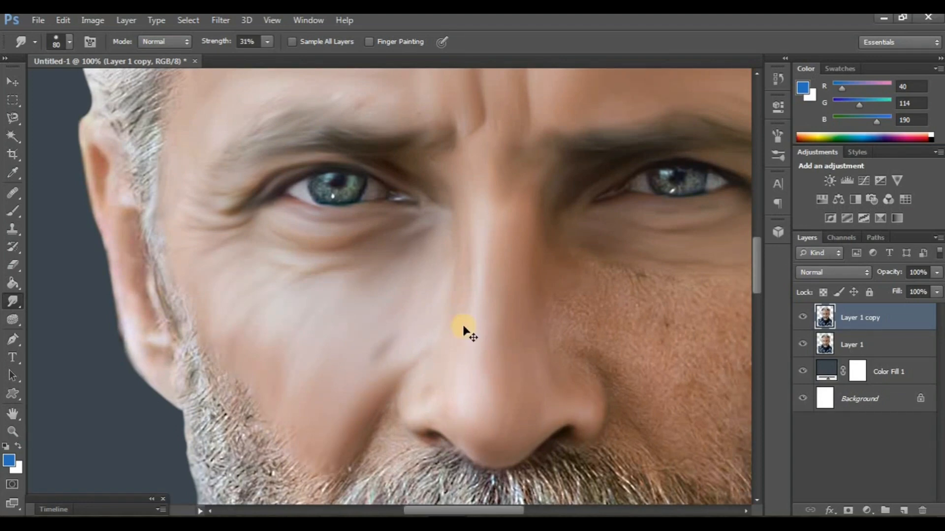
key(ctrl+minus)
click(803, 319)
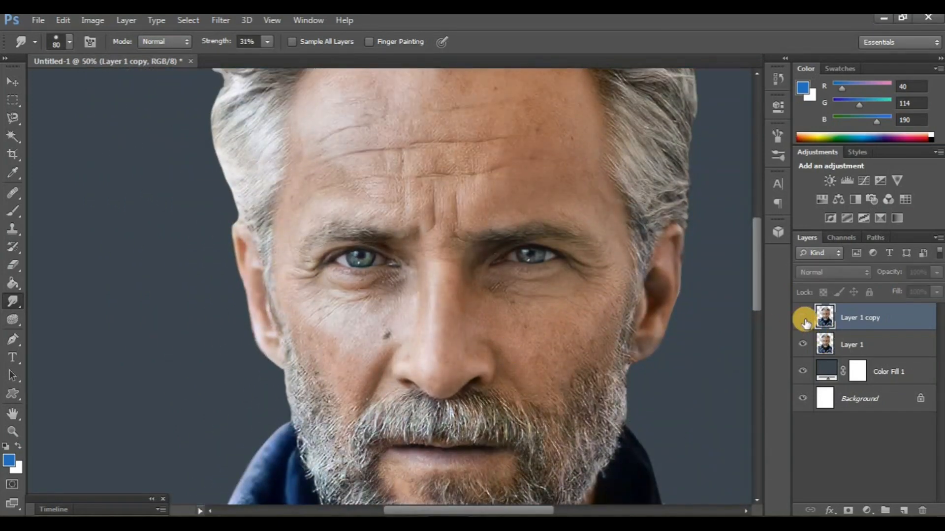
click(804, 319)
Smudge the cheek on the right side of the face, from beside the nose to the beard edge, with the size 80 brush
scroll(519, 377, right, 1)
key(ctrl+plus)
scroll(460, 357, right, 1)
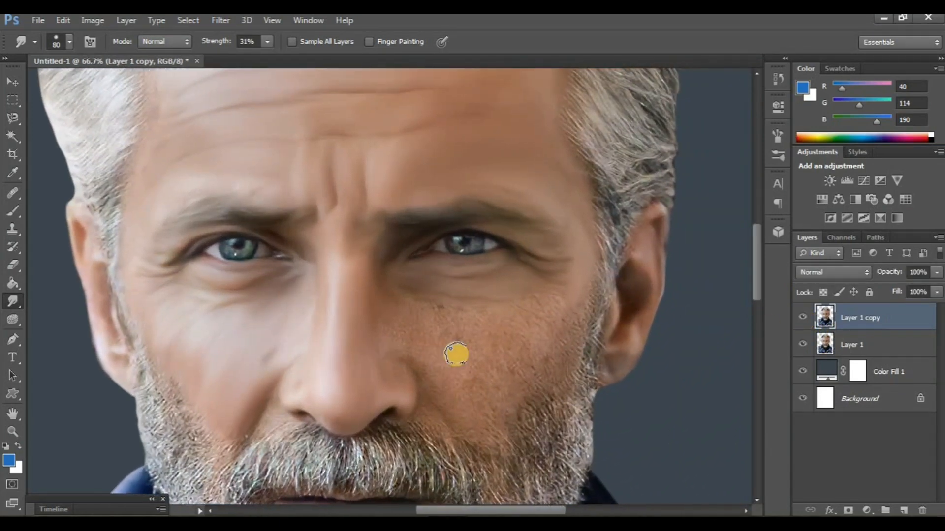
key(ctrl+plus)
scroll(443, 342, right, 1)
scroll(393, 310, down, 2)
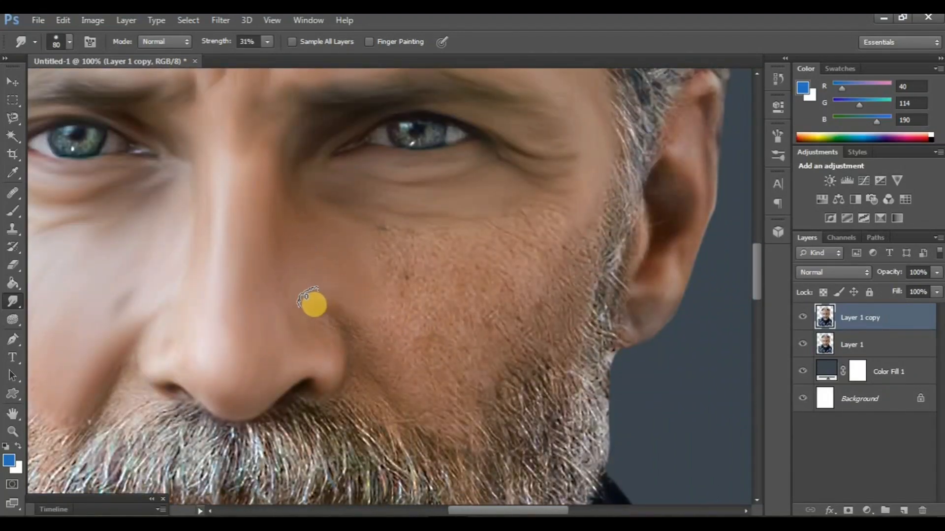
mouse_move(413, 256)
mouse_down()
mouse_move(390, 244)
mouse_move(430, 232)
mouse_move(477, 273)
mouse_up()
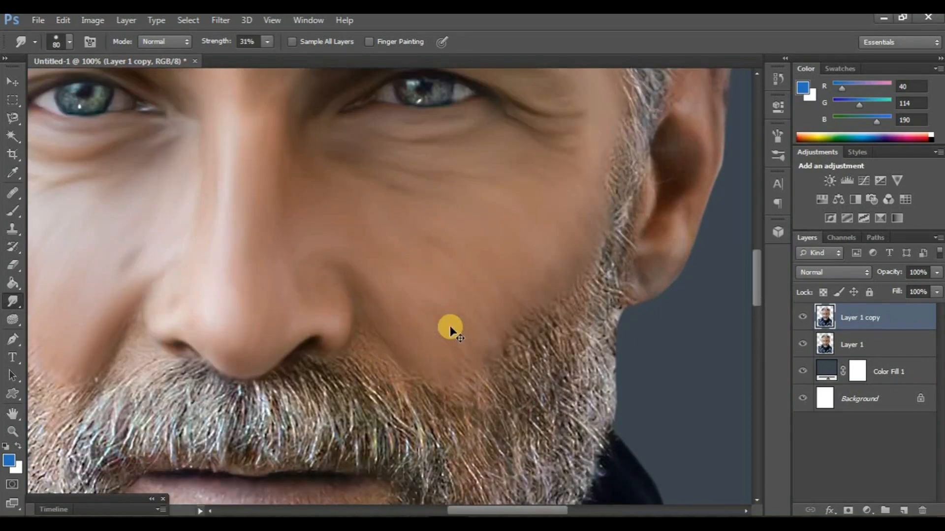
key(ctrl+minus)
key(ctrl+minus)
key(ctrl+minus)
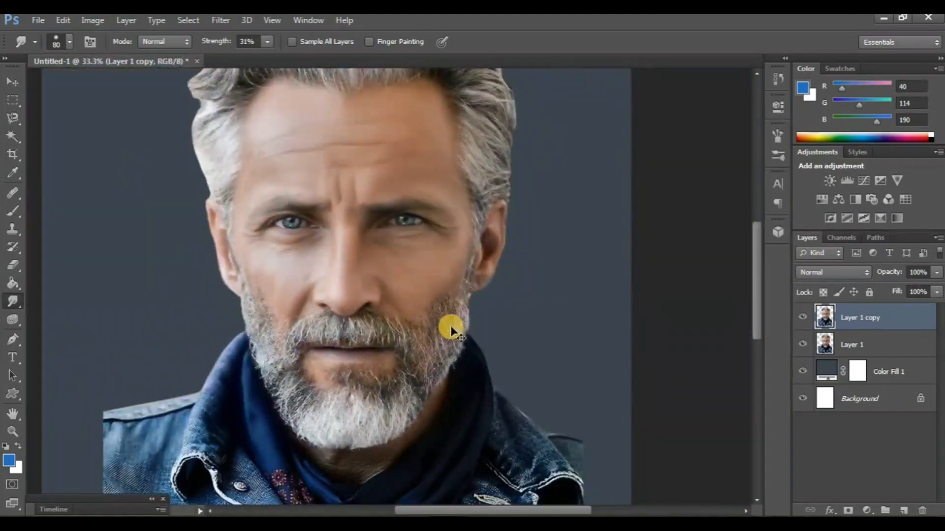
Duplicate Layer 1 copy and hide the two portrait layers beneath the duplicate
drag(482, 296, 561, 355)
click(854, 324)
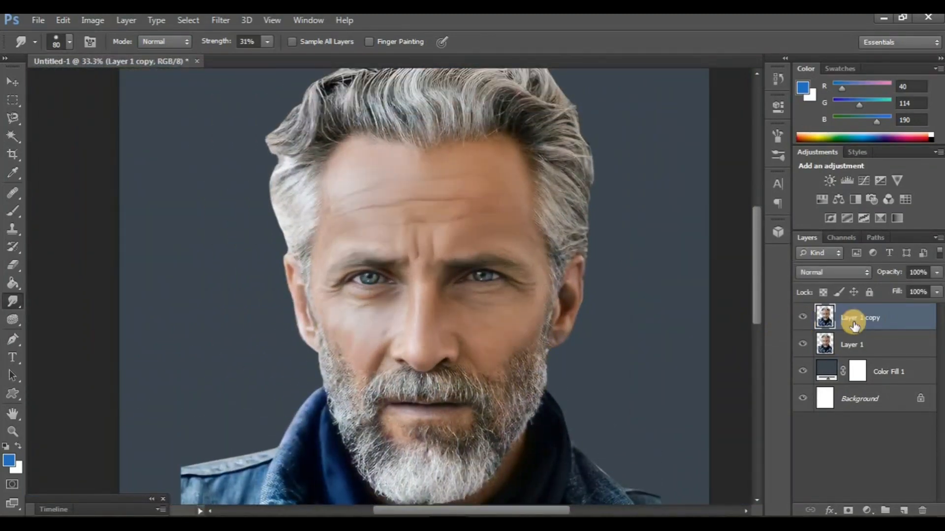
key(ctrl+j)
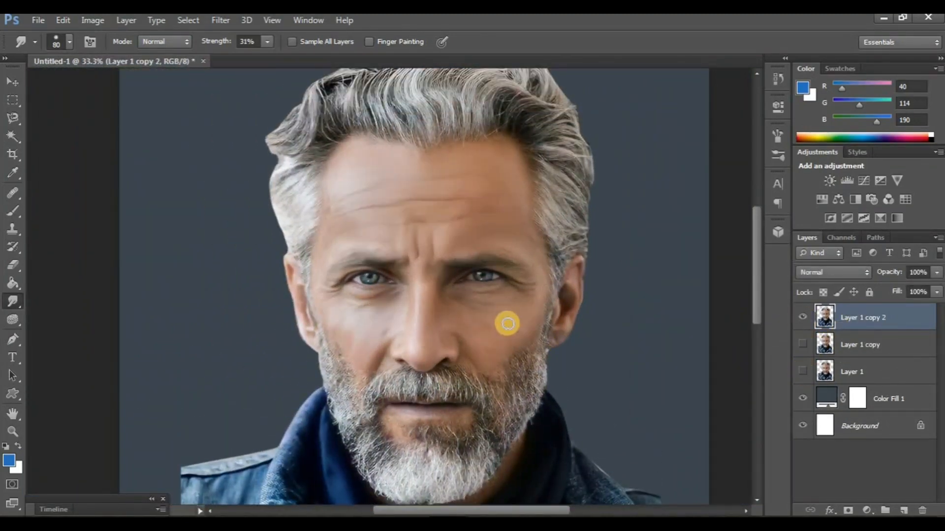
Smudge both halves of the moustache along the hair direction with a size 70 brush, and compare the result with Layer 1
scroll(502, 320, down, 1)
scroll(473, 328, up, 2)
scroll(458, 325, down, 3)
key(ctrl+plus)
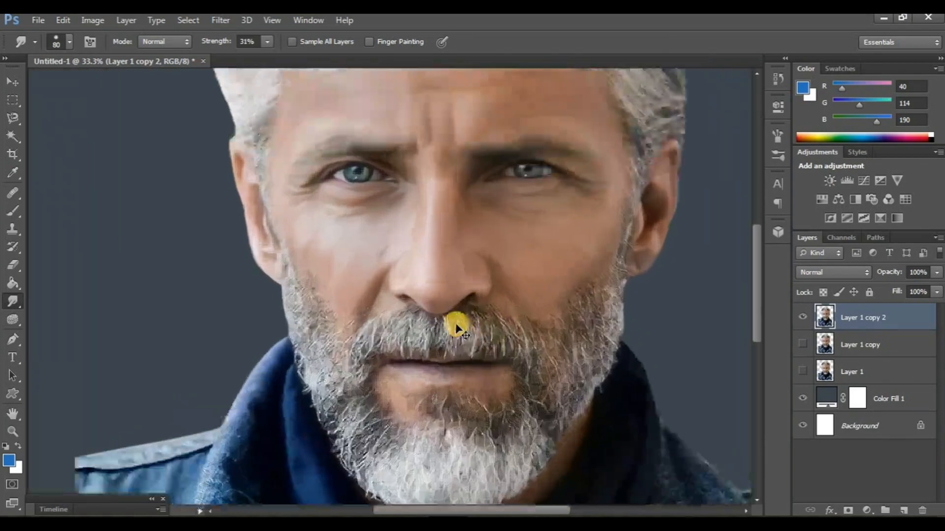
key(ctrl+plus)
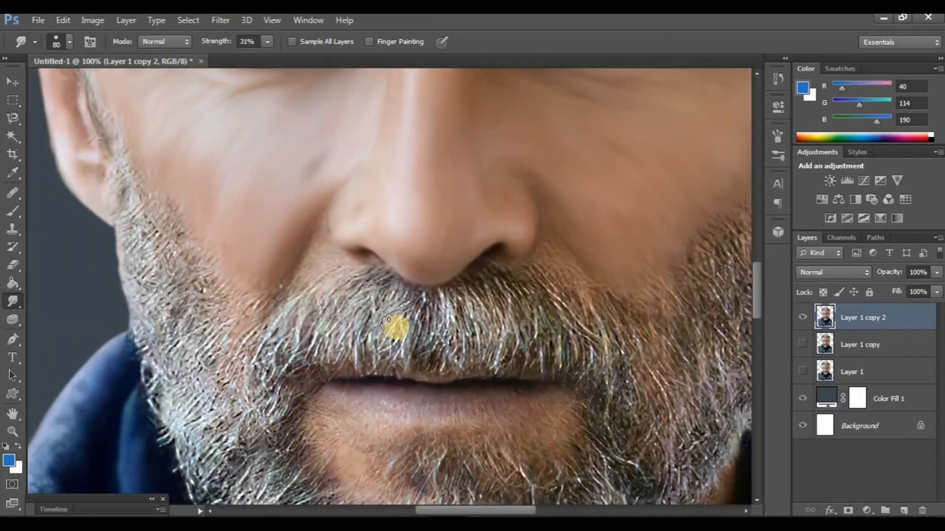
key(bracketleft)
scroll(397, 327, down, 1)
mouse_move(412, 290)
mouse_down()
mouse_move(400, 338)
mouse_move(418, 274)
mouse_move(382, 329)
mouse_move(397, 265)
mouse_move(367, 326)
mouse_move(352, 315)
mouse_move(362, 264)
mouse_move(371, 259)
mouse_move(339, 335)
mouse_move(325, 304)
mouse_move(343, 265)
mouse_move(324, 342)
mouse_move(316, 302)
mouse_move(291, 343)
mouse_move(294, 300)
mouse_move(278, 345)
mouse_move(277, 306)
mouse_move(263, 336)
mouse_move(376, 332)
mouse_up()
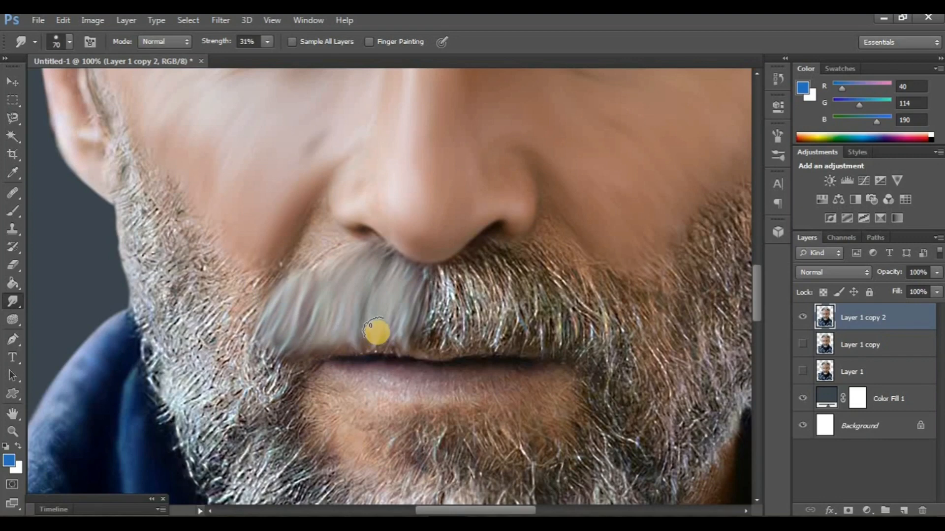
mouse_move(556, 311)
mouse_down()
mouse_move(570, 330)
mouse_move(546, 261)
mouse_move(573, 315)
mouse_move(601, 340)
mouse_move(603, 280)
mouse_move(627, 324)
mouse_move(566, 346)
mouse_up()
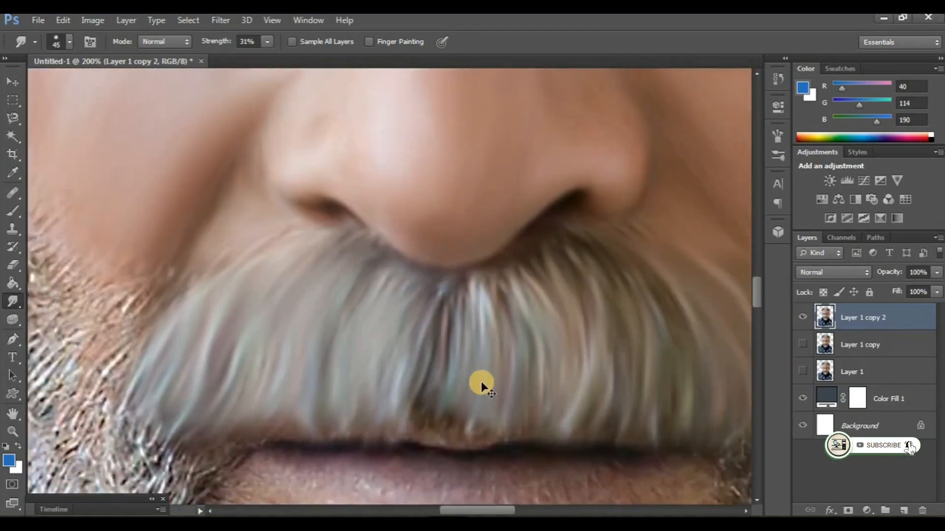
key(ctrl+minus)
key(ctrl+minus)
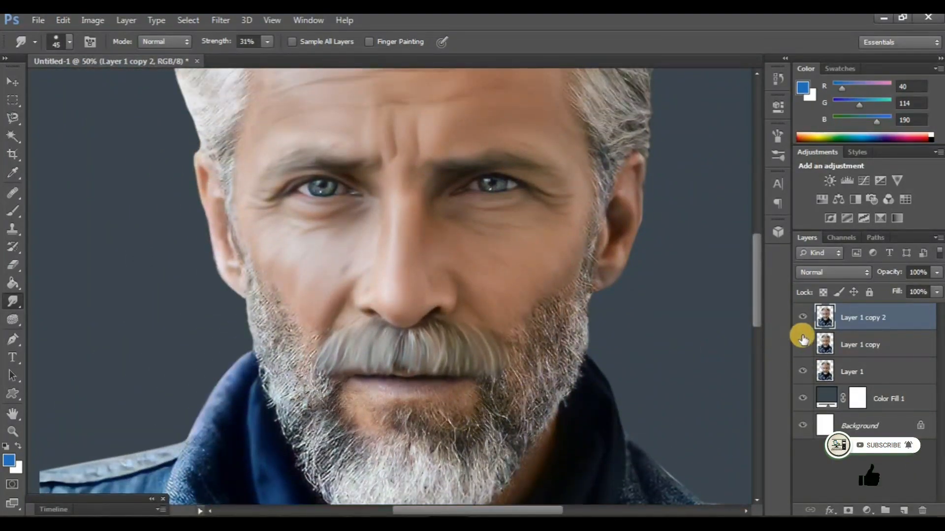
click(802, 317)
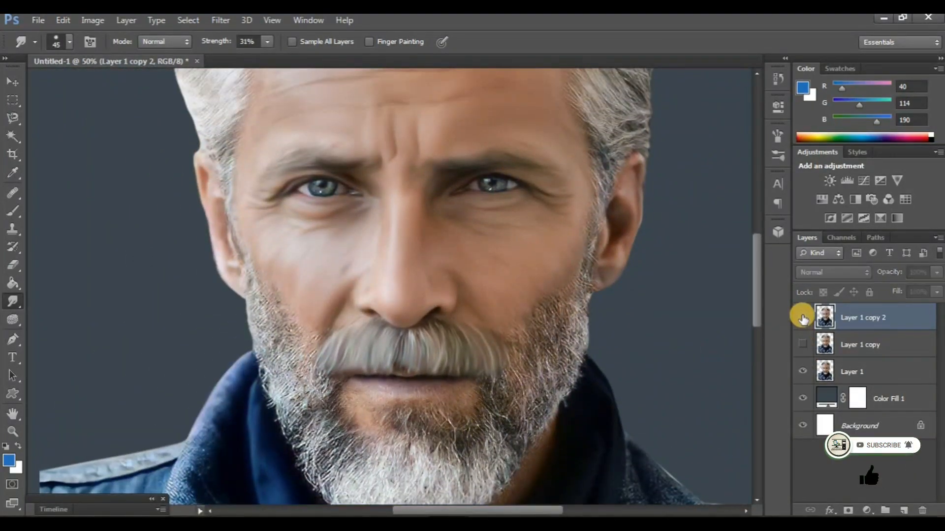
click(802, 318)
click(803, 371)
Duplicate Layer 1 copy 2, hide the layer it was copied from, and set the Smudge brush size to 60
key(ctrl+plus)
key(ctrl+plus)
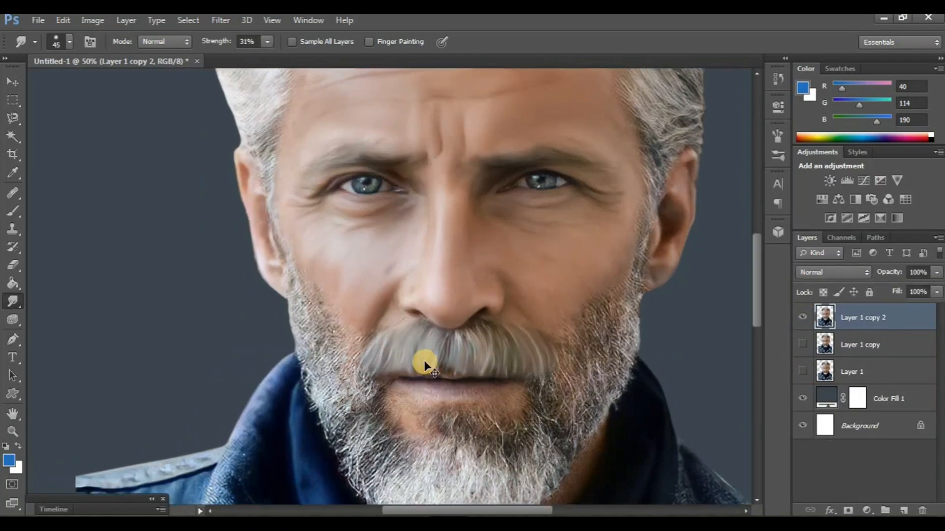
drag(278, 291, 341, 293)
mouse_move(350, 472)
mouse_down()
mouse_move(358, 305)
mouse_move(356, 314)
mouse_up()
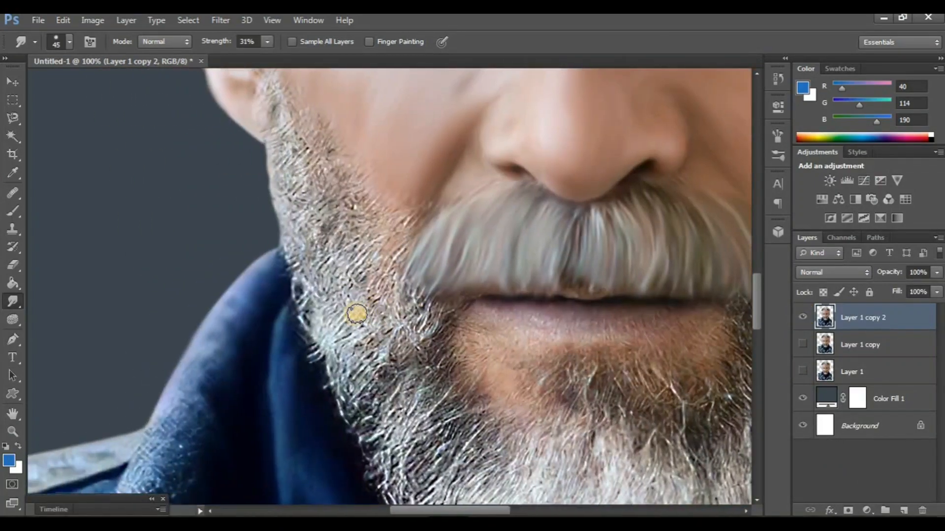
drag(325, 271, 356, 314)
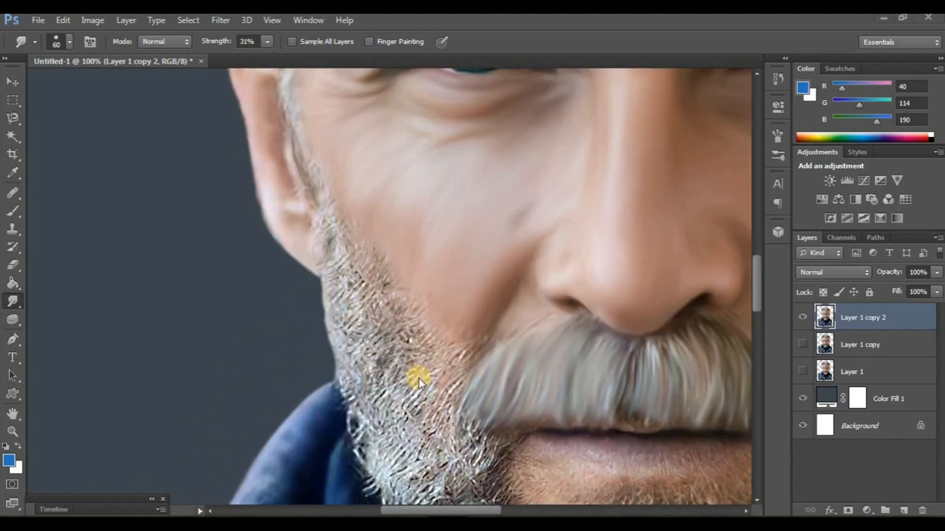
scroll(419, 378, down, 2)
scroll(418, 378, up, 3)
key(ctrl+j)
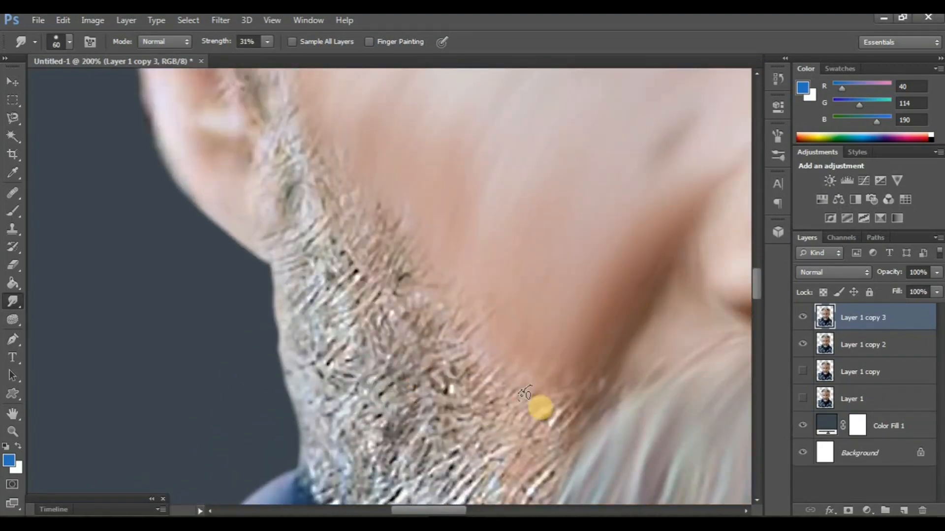
click(808, 339)
Smudge the sideburn and beard on the left side of the face down to the jaw, following the hair direction
drag(375, 324, 333, 323)
key(ctrl+minus)
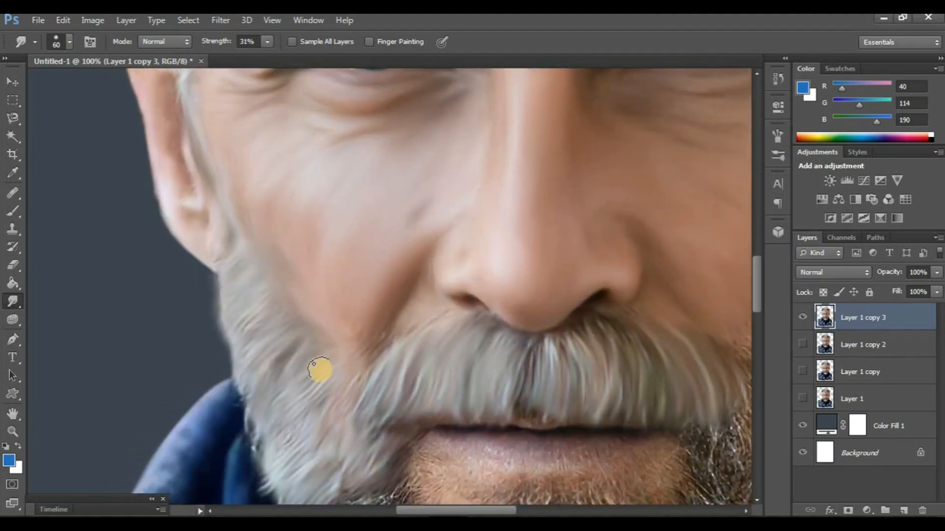
scroll(320, 370, down, 5)
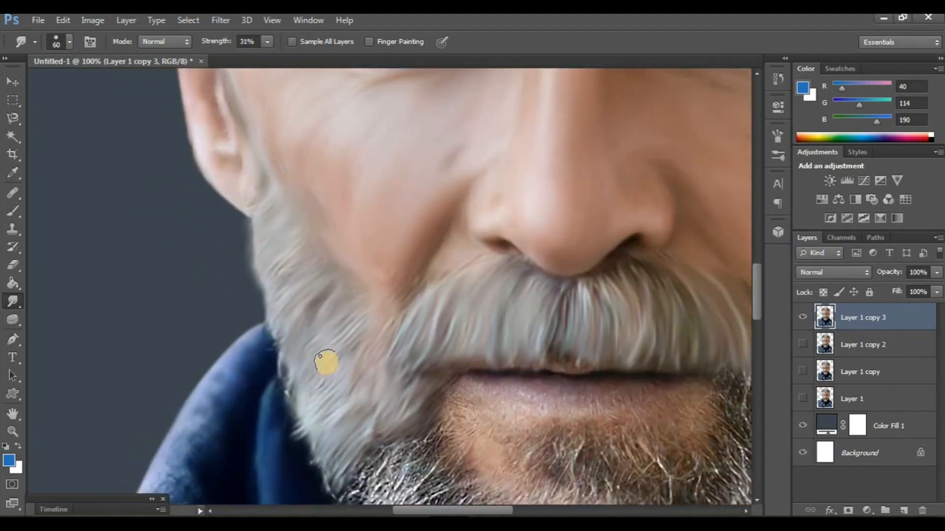
Smudge the chin beard in downward strands from its middle out to both sides with a size 70 brush
scroll(325, 400, up, 3)
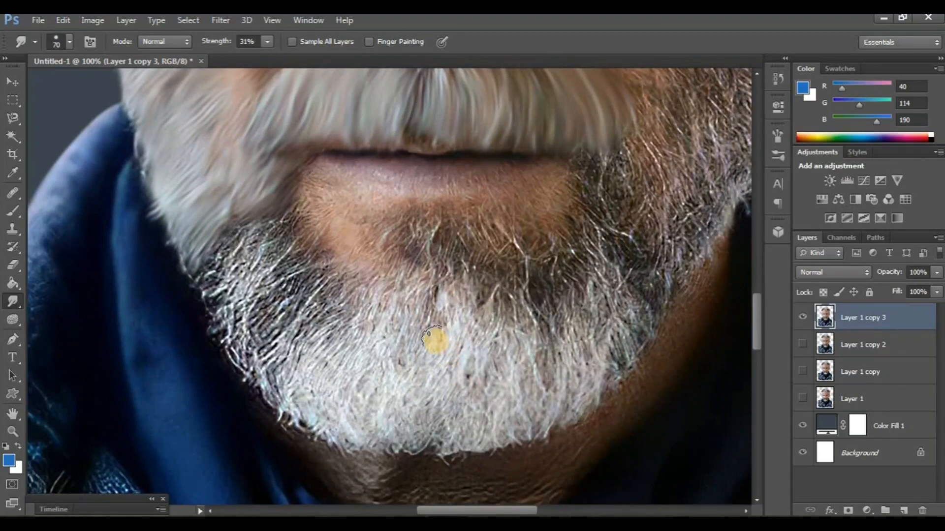
scroll(452, 347, right, 1)
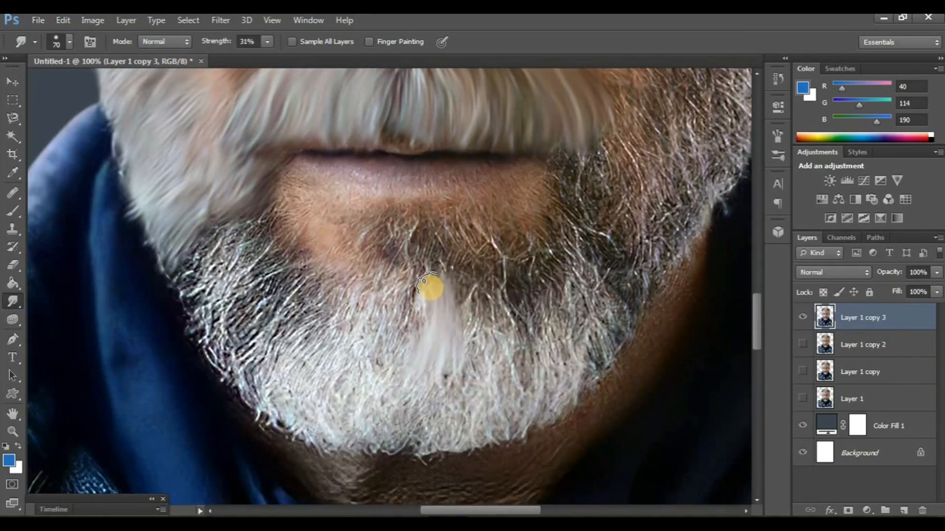
mouse_move(428, 288)
mouse_down()
mouse_move(405, 346)
mouse_move(414, 279)
mouse_move(383, 365)
mouse_move(389, 296)
mouse_move(369, 322)
mouse_up()
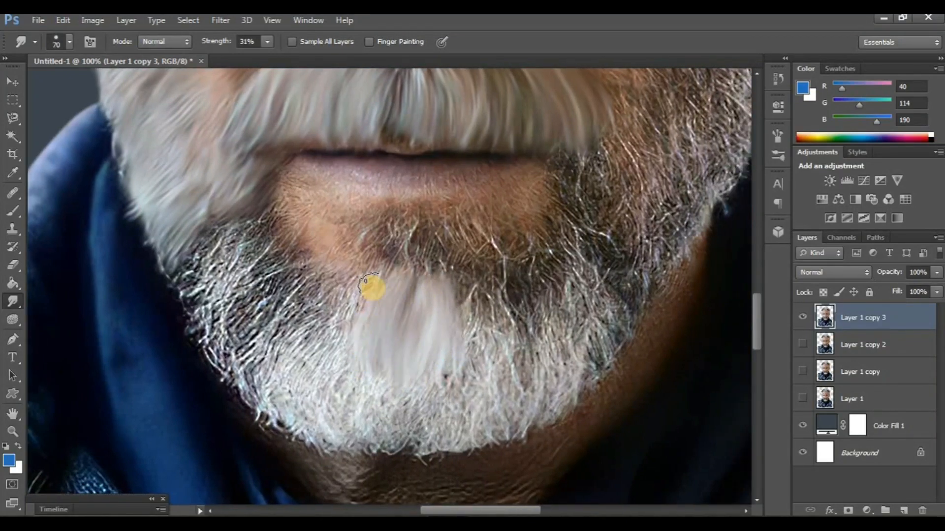
scroll(447, 396, up, 4)
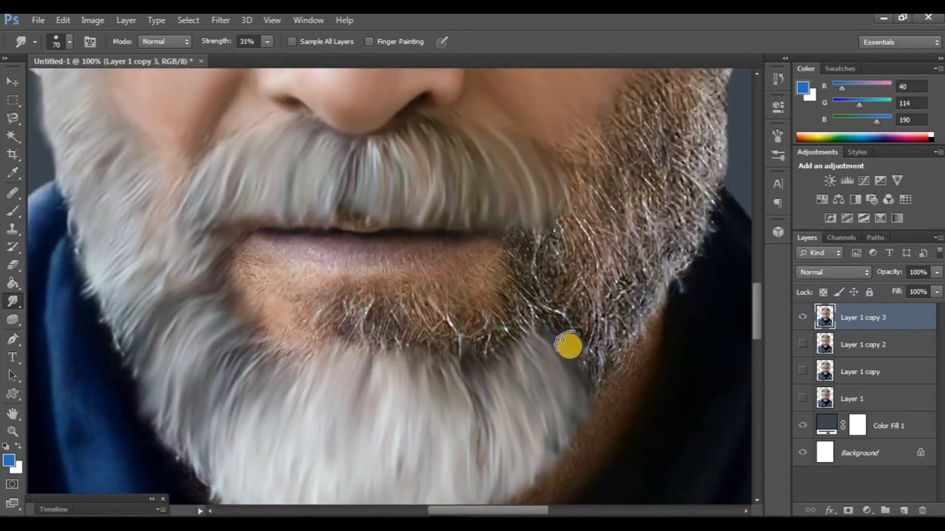
drag(567, 346, 584, 364)
mouse_move(553, 318)
mouse_down()
mouse_move(534, 297)
mouse_move(528, 319)
mouse_move(517, 316)
mouse_move(500, 338)
mouse_move(476, 311)
mouse_move(490, 324)
mouse_move(492, 359)
mouse_move(464, 329)
mouse_up()
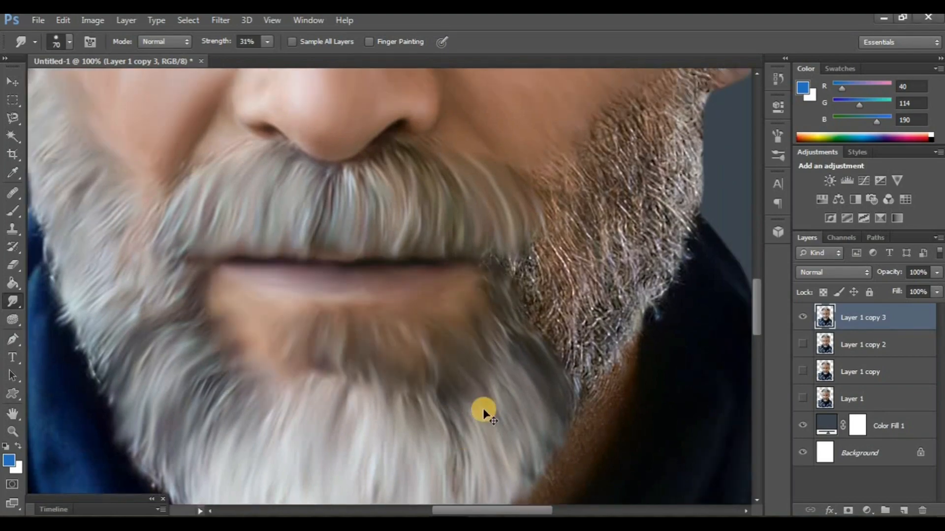
Compare the smudged moustache and beard with Layer 1 copy at a whole-face view
key(ctrl+minus)
key(ctrl+minus)
key(ctrl+minus)
scroll(474, 407, up, 1)
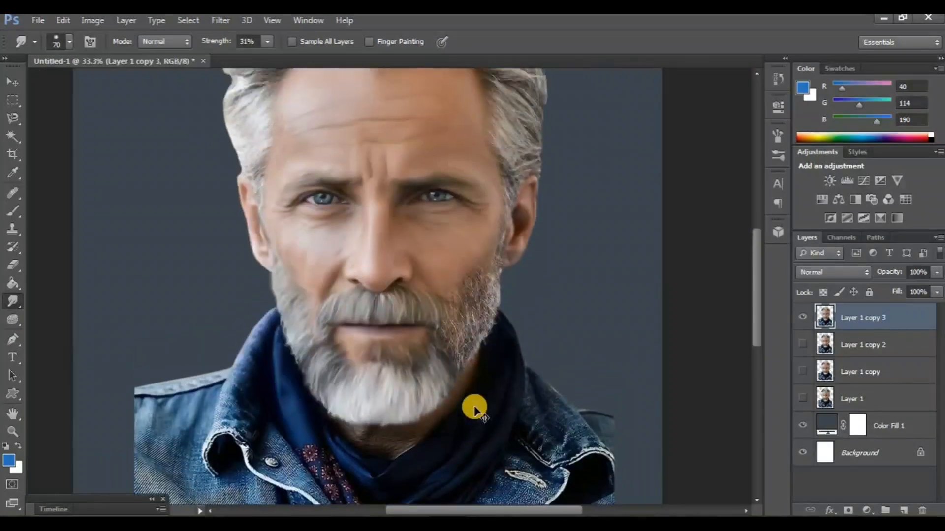
scroll(474, 406, left, 1)
scroll(474, 406, up, 1)
click(800, 376)
click(804, 318)
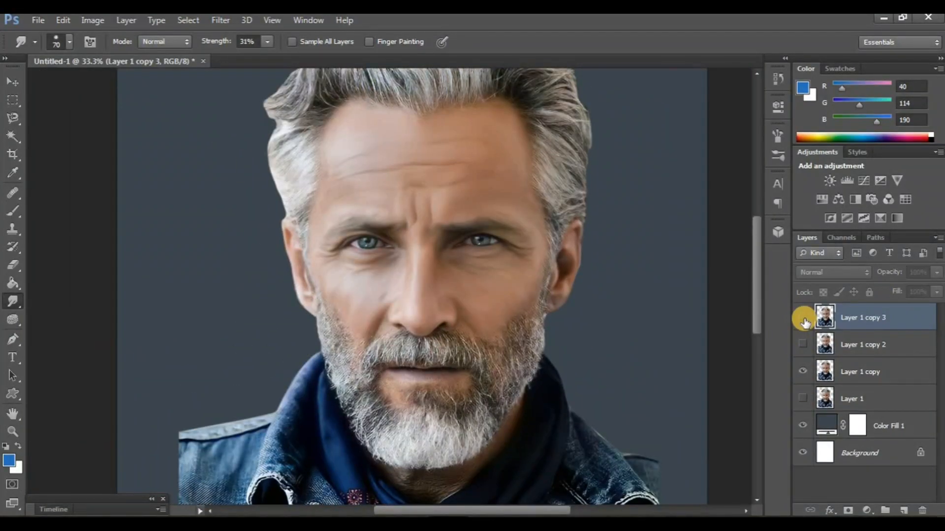
click(804, 319)
Smudge the stubble below the lower lip and the beard along the right side of the face with the size 70 brush
key(ctrl+plus)
key(ctrl+plus)
key(ctrl+plus)
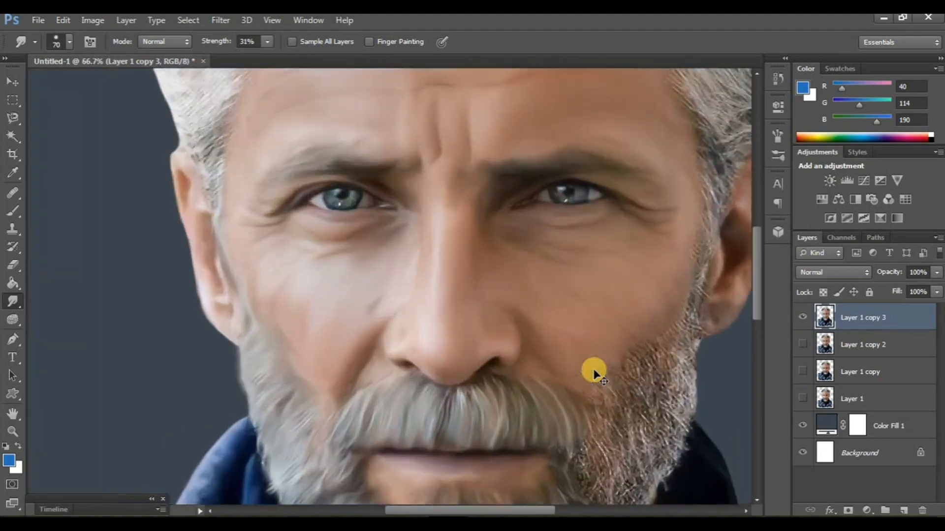
scroll(558, 336, right, 6)
scroll(551, 330, down, 5)
scroll(519, 343, right, 1)
scroll(519, 343, down, 1)
drag(433, 367, 456, 429)
drag(445, 387, 457, 411)
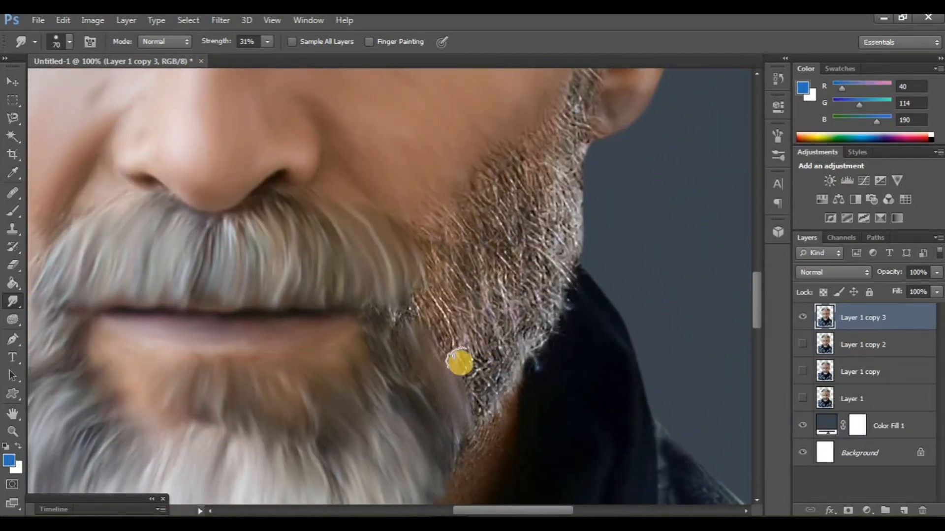
scroll(438, 333, right, 1)
mouse_move(451, 345)
mouse_down()
mouse_move(468, 376)
mouse_move(475, 371)
mouse_move(461, 314)
mouse_move(493, 348)
mouse_move(485, 318)
mouse_up()
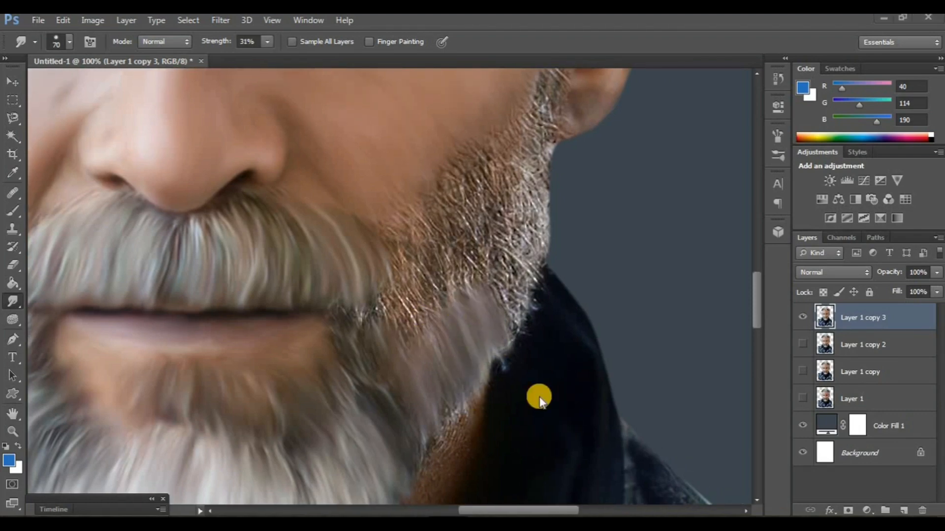
Compare the fully smudged beard with Layer 1 copy, and examine the hair above the forehead
key(ctrl+minus)
key(ctrl+minus)
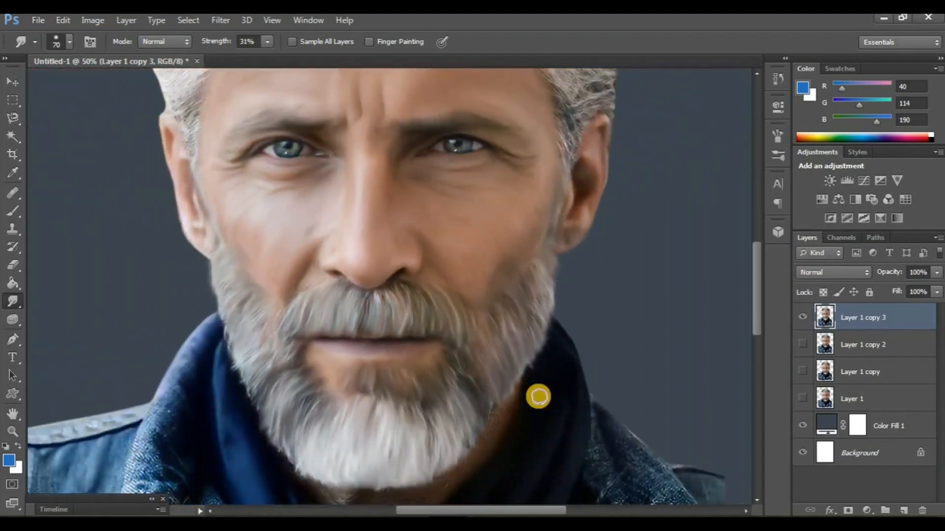
drag(538, 396, 567, 375)
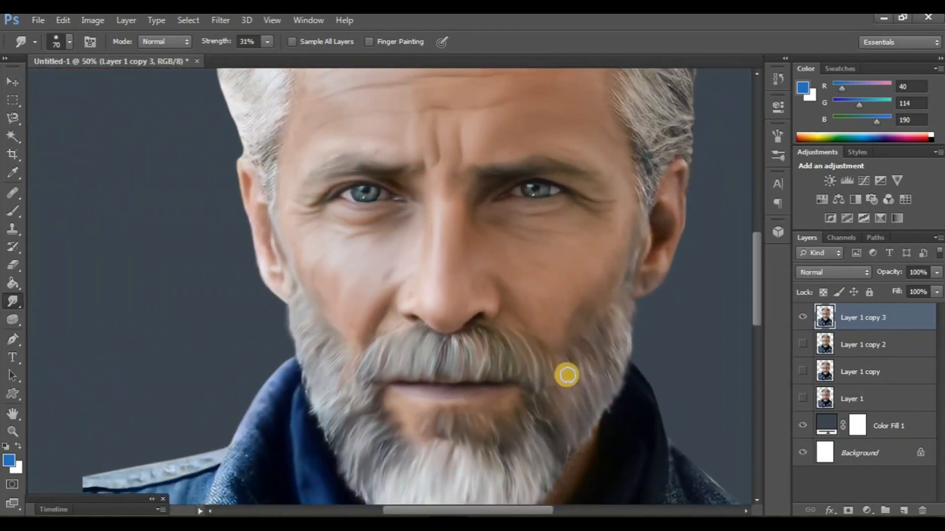
scroll(568, 375, down, 3)
click(804, 318)
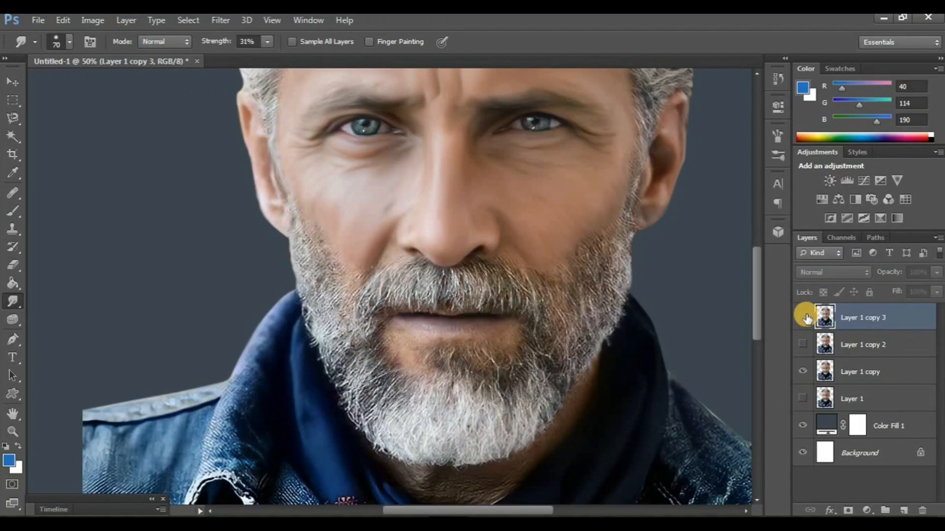
click(804, 317)
click(804, 371)
drag(522, 304, 478, 370)
scroll(479, 370, up, 12)
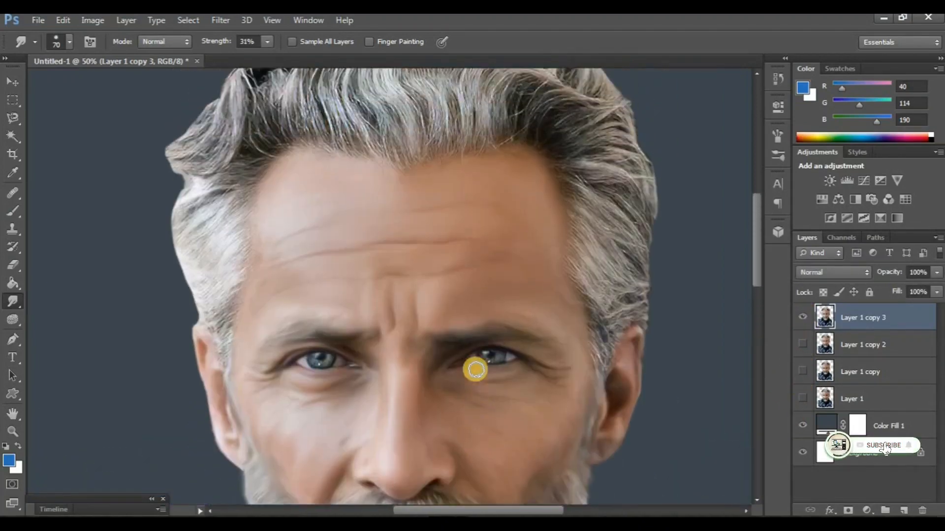
Smudge the wavy hair above the forehead along its strands with a size 90 brush
scroll(463, 217, up, 1)
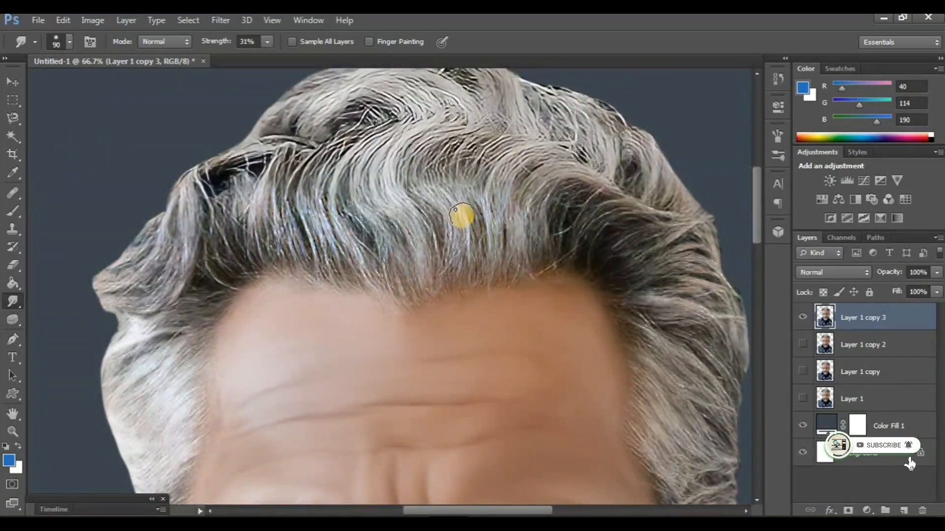
scroll(461, 215, up, 2)
mouse_move(473, 217)
mouse_down()
mouse_move(489, 208)
mouse_move(499, 257)
mouse_move(491, 291)
mouse_move(495, 203)
mouse_move(511, 183)
mouse_move(556, 168)
mouse_move(529, 195)
mouse_move(509, 264)
mouse_up()
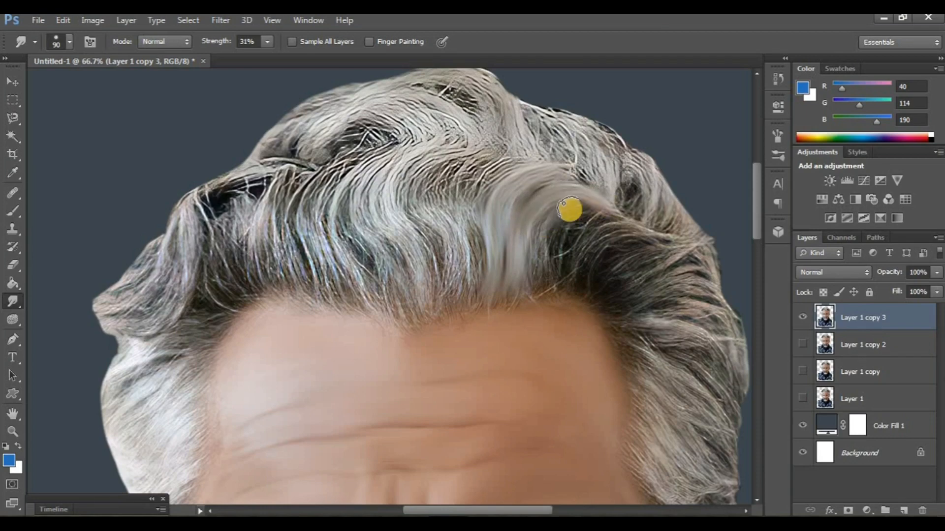
scroll(478, 237, up, 2)
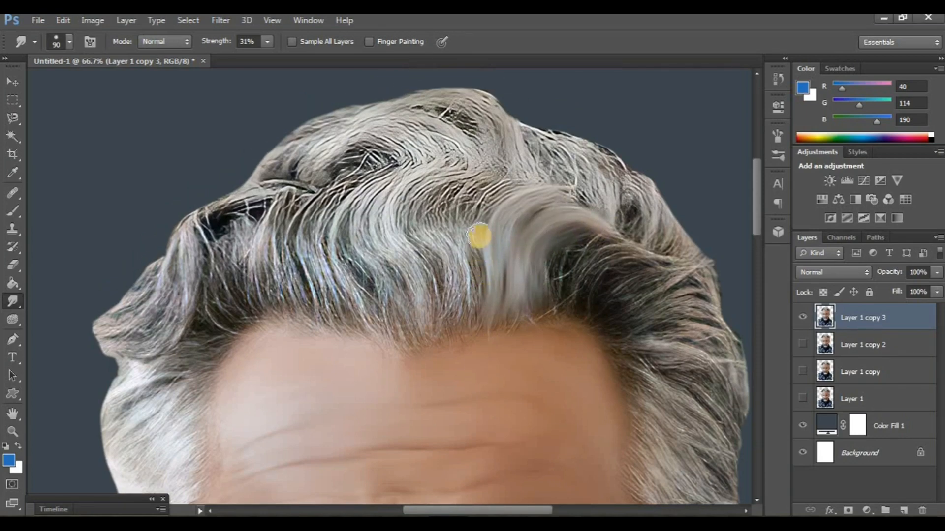
drag(490, 205, 492, 314)
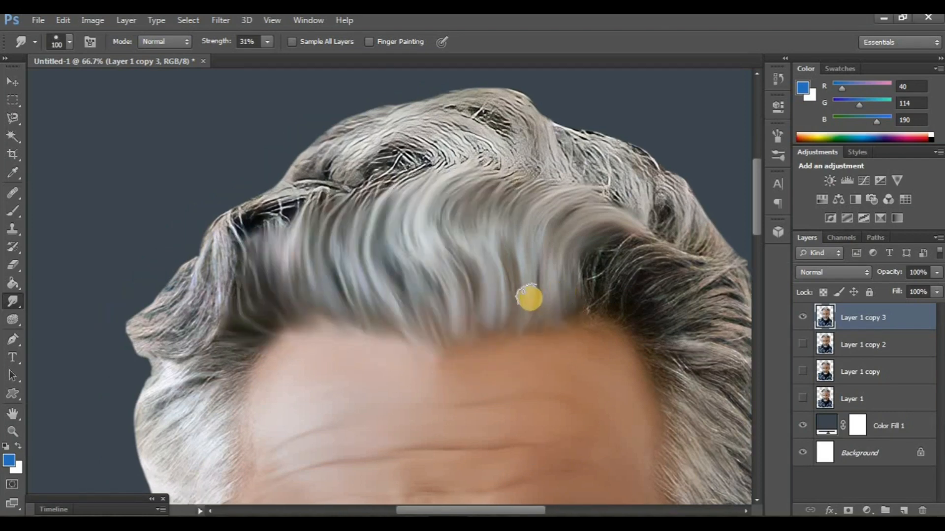
Smudge the hair on the crown and its upper outline along the waves with a size 100 brush
scroll(507, 283, up, 2)
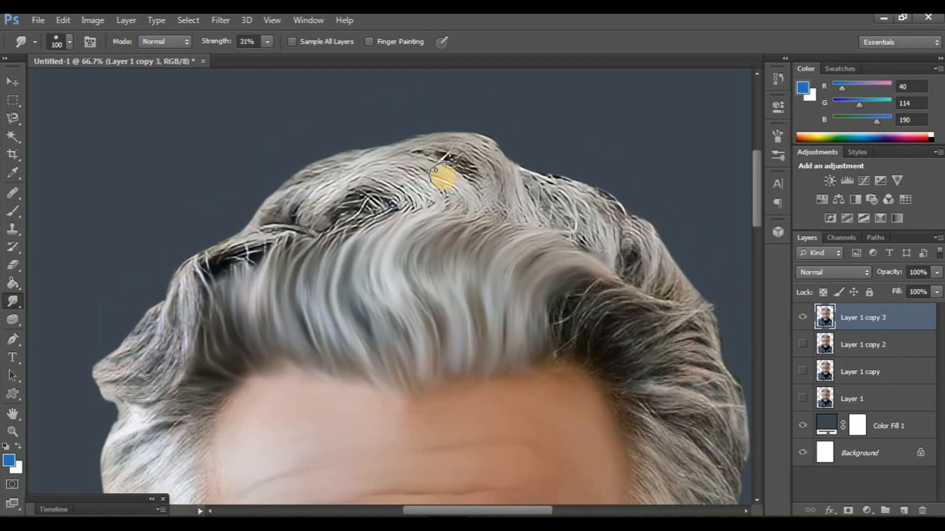
mouse_move(435, 170)
mouse_down()
mouse_move(404, 167)
mouse_move(430, 190)
mouse_up()
mouse_move(341, 165)
mouse_down()
mouse_move(401, 199)
mouse_move(365, 186)
mouse_move(320, 204)
mouse_move(359, 162)
mouse_move(406, 144)
mouse_move(471, 153)
mouse_move(500, 203)
mouse_move(505, 191)
mouse_move(420, 142)
mouse_up()
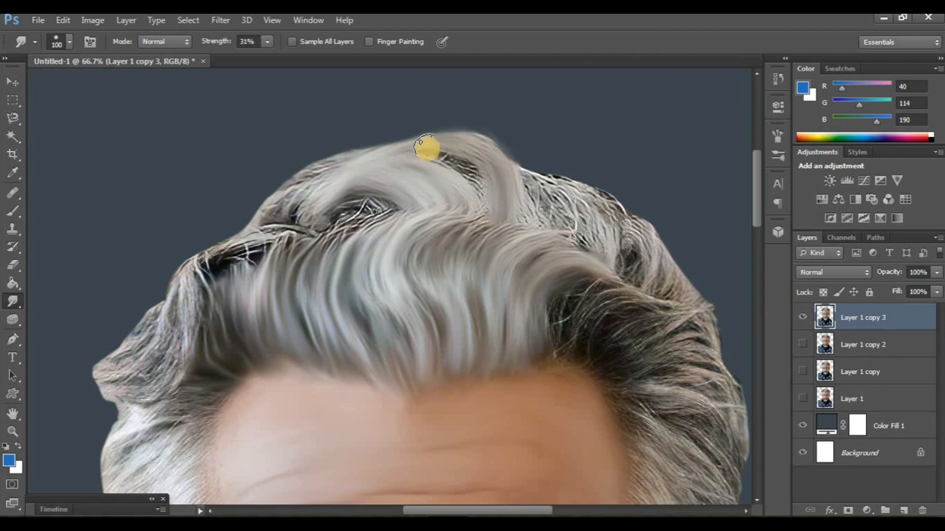
mouse_move(480, 195)
mouse_down()
mouse_move(432, 141)
mouse_move(503, 160)
mouse_move(506, 176)
mouse_move(415, 144)
mouse_up()
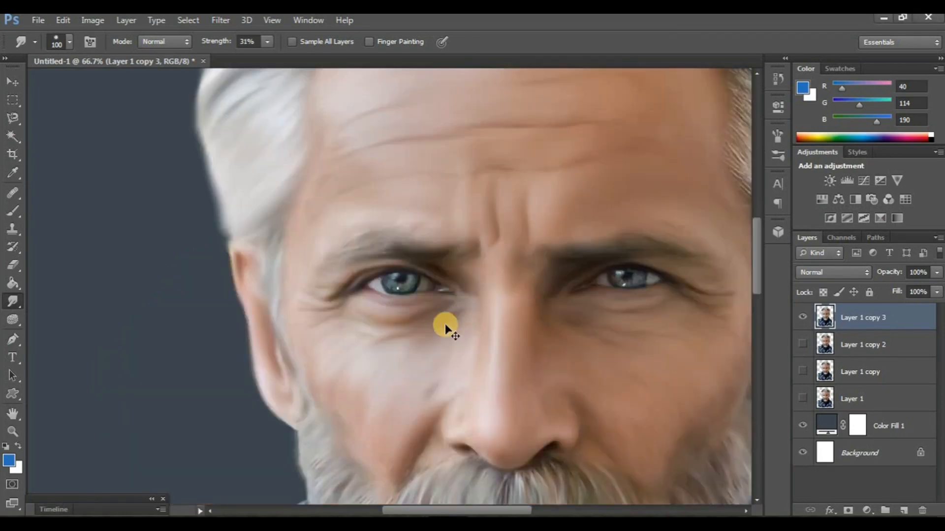
Compare the smudged front, crown and left-side hair with Layer 1 copy
key(ctrl+minus)
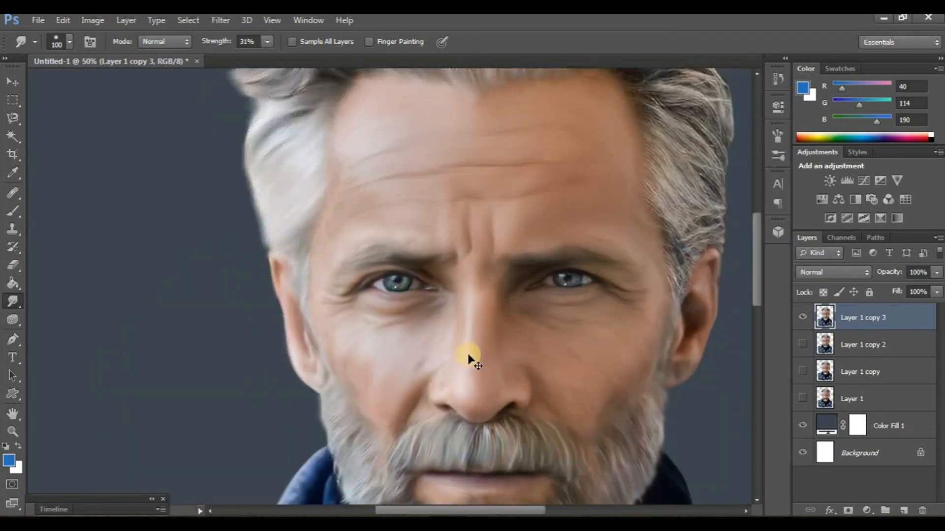
scroll(467, 354, right, 3)
scroll(466, 354, up, 7)
scroll(466, 355, left, 1)
scroll(466, 354, left, 1)
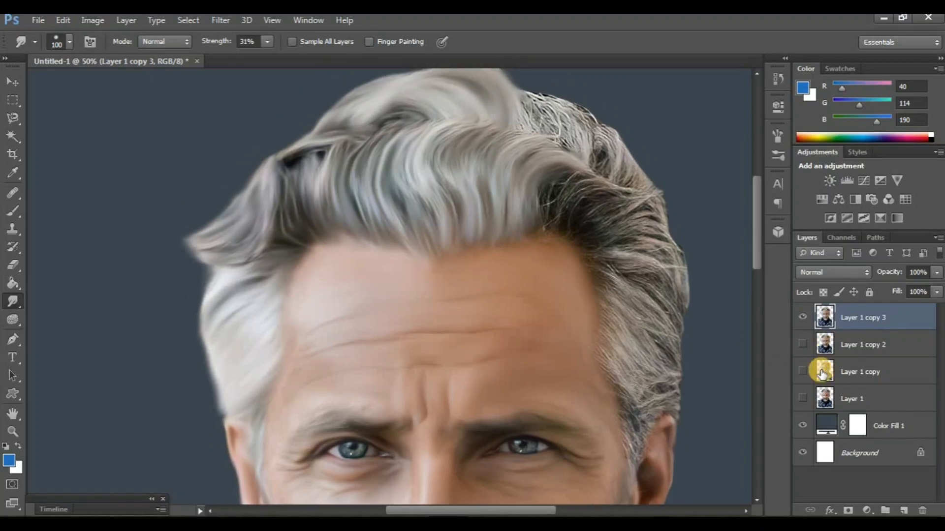
click(800, 318)
click(800, 318)
Smudge the remaining hair on the right side of the head, from the dark parting down to the ear, with the size 100 brush
scroll(594, 329, right, 3)
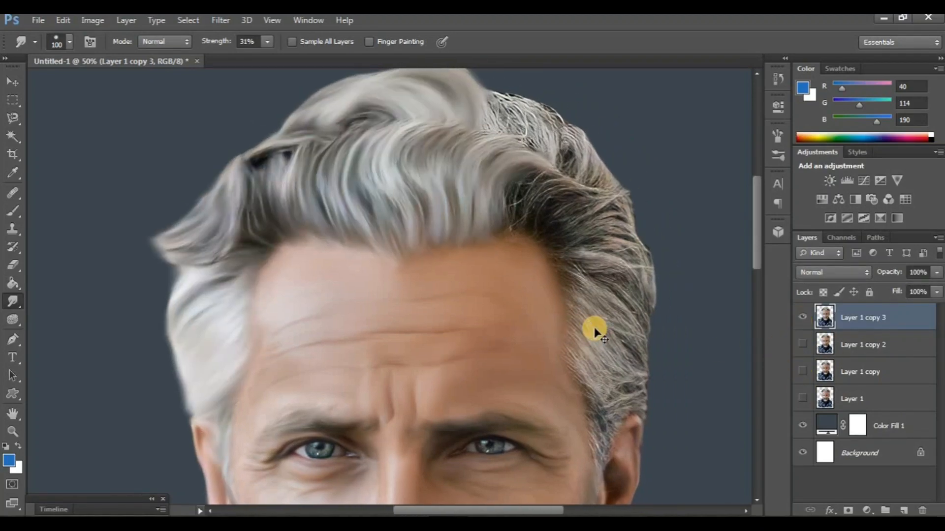
key(ctrl+plus)
scroll(494, 300, right, 6)
scroll(493, 295, up, 6)
scroll(456, 309, right, 3)
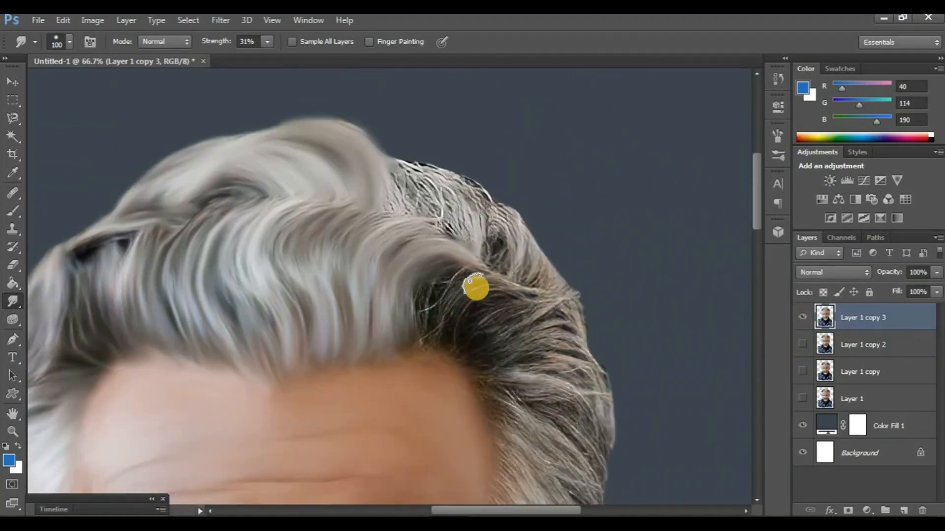
drag(474, 288, 449, 325)
mouse_move(459, 274)
mouse_down()
mouse_move(434, 308)
mouse_move(430, 334)
mouse_move(433, 279)
mouse_move(417, 301)
mouse_move(426, 346)
mouse_up()
scroll(456, 371, down, 3)
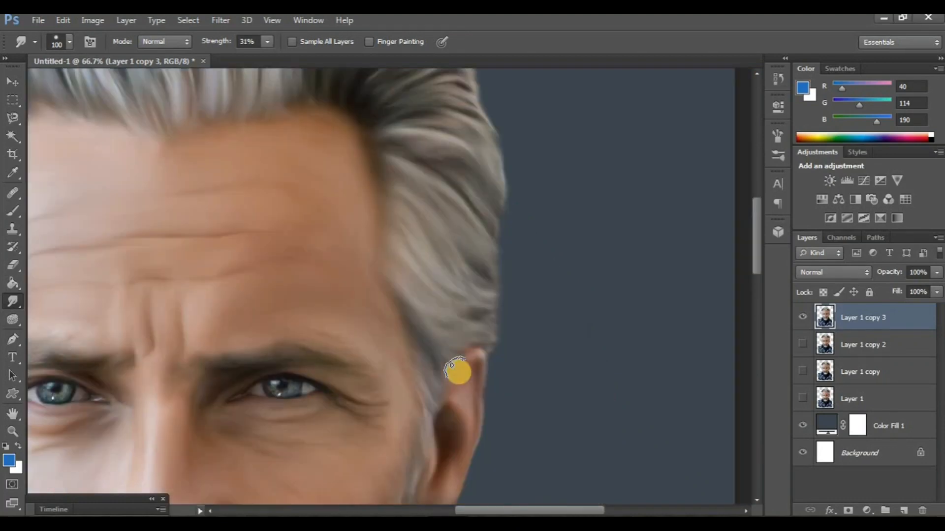
Compare the fully smudged head with the original Layer 1 at a whole-portrait view
scroll(418, 362, left, 3)
scroll(566, 319, down, 1)
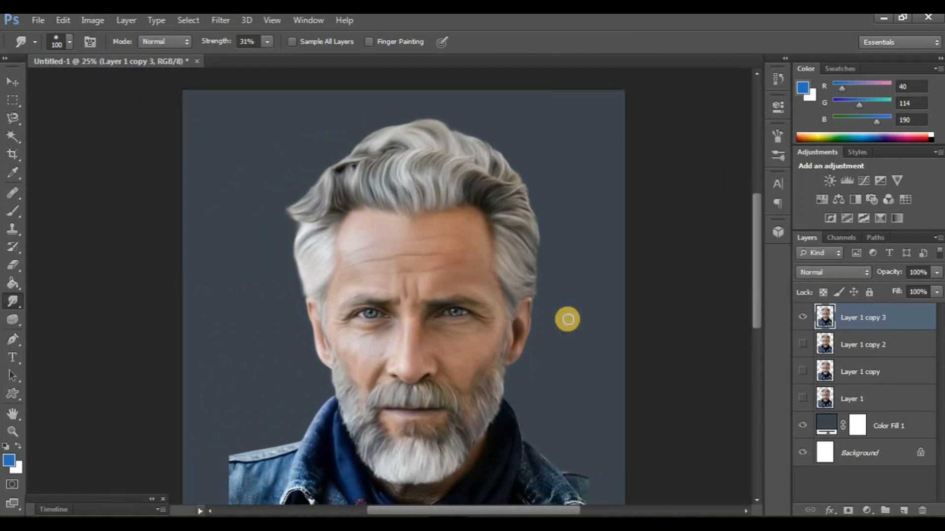
click(802, 397)
click(801, 317)
click(801, 317)
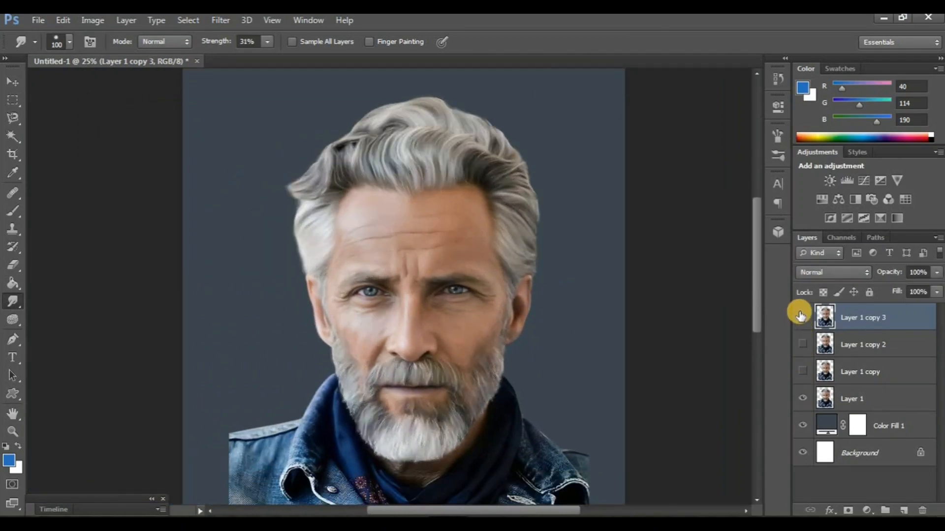
Duplicate Layer 1 copy 3, and smudge the neck skin below the chin beard on the duplicate with the size 100 brush
scroll(468, 341, down, 5)
key(ctrl+j)
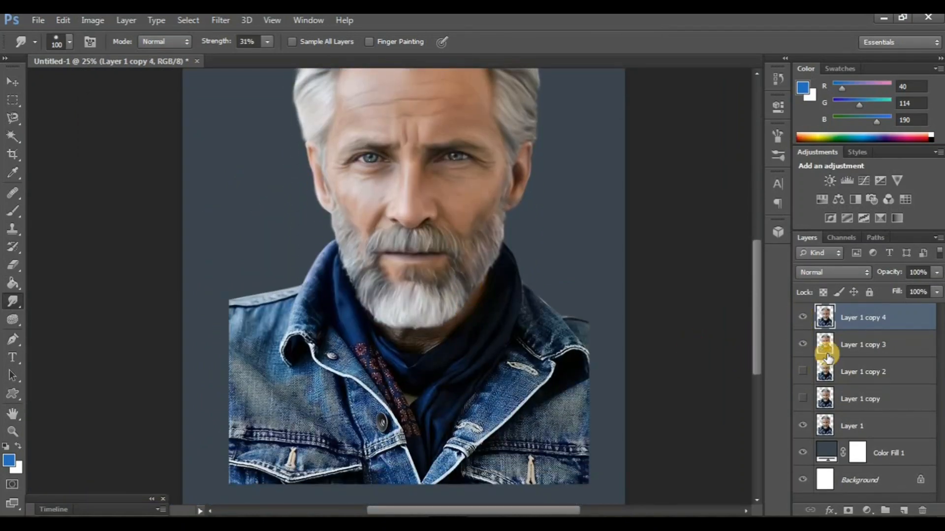
scroll(515, 400, up, 3)
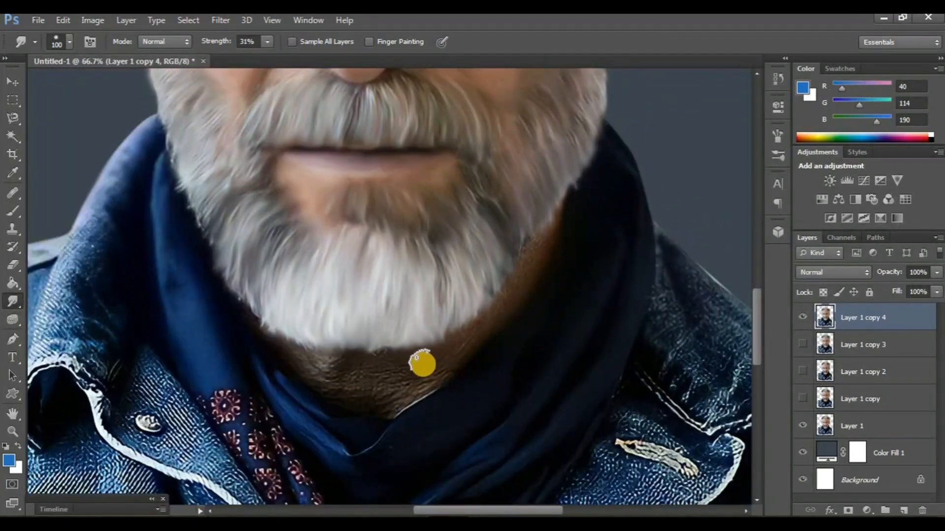
mouse_move(422, 365)
mouse_down()
mouse_move(448, 355)
mouse_move(425, 368)
mouse_up()
mouse_move(513, 292)
mouse_down()
mouse_move(552, 226)
mouse_move(444, 368)
mouse_up()
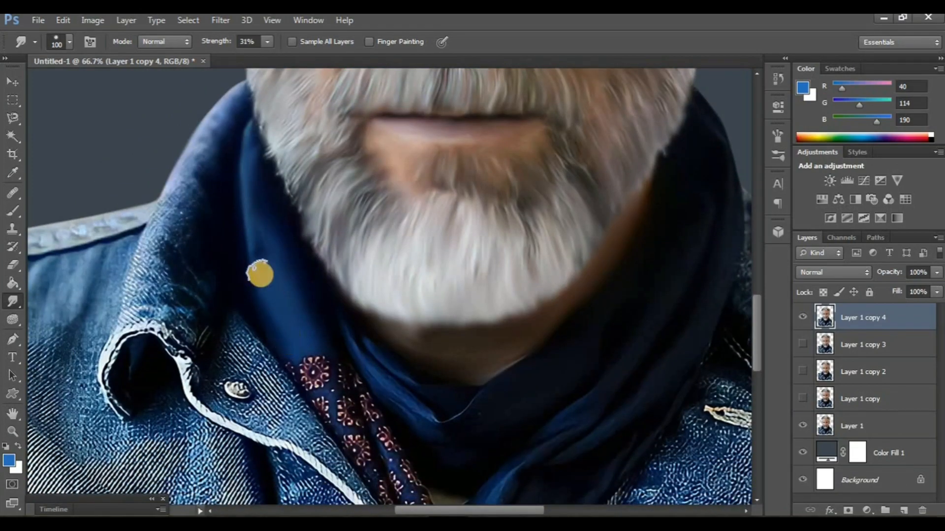
Smudge the scarf and the left jacket collar along their folds at 31% strength with the size 100 brush
drag(239, 275, 283, 320)
drag(232, 251, 252, 186)
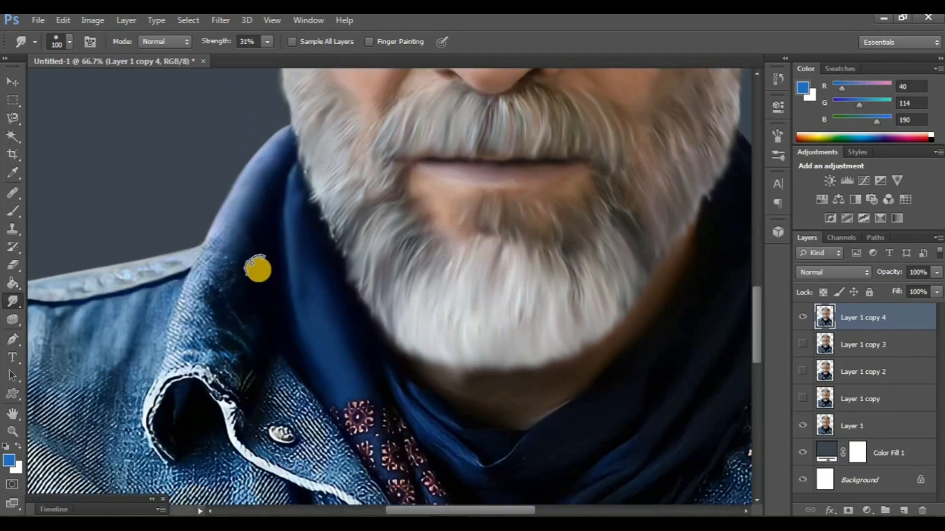
drag(226, 242, 250, 197)
scroll(225, 263, down, 2)
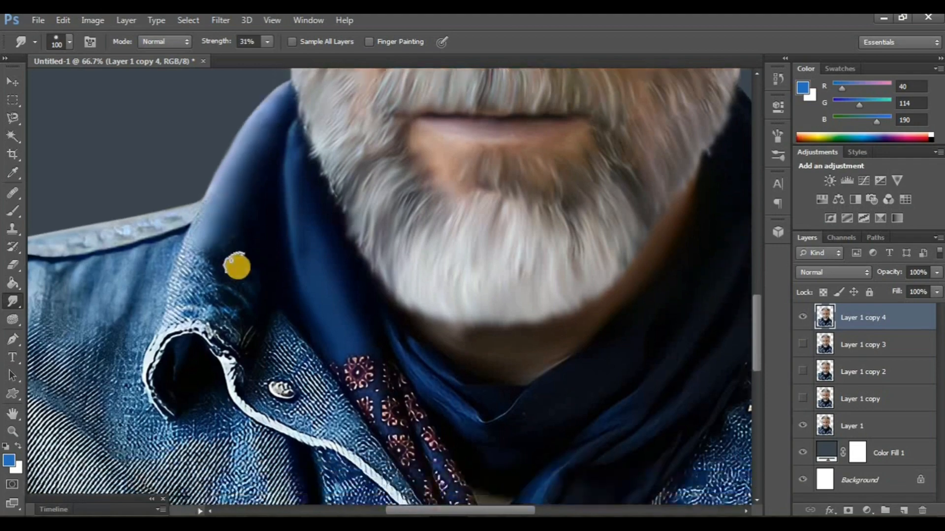
mouse_move(236, 325)
mouse_down()
mouse_move(181, 295)
mouse_move(222, 269)
mouse_move(208, 290)
mouse_move(190, 294)
mouse_move(201, 250)
mouse_move(184, 274)
mouse_move(201, 215)
mouse_up()
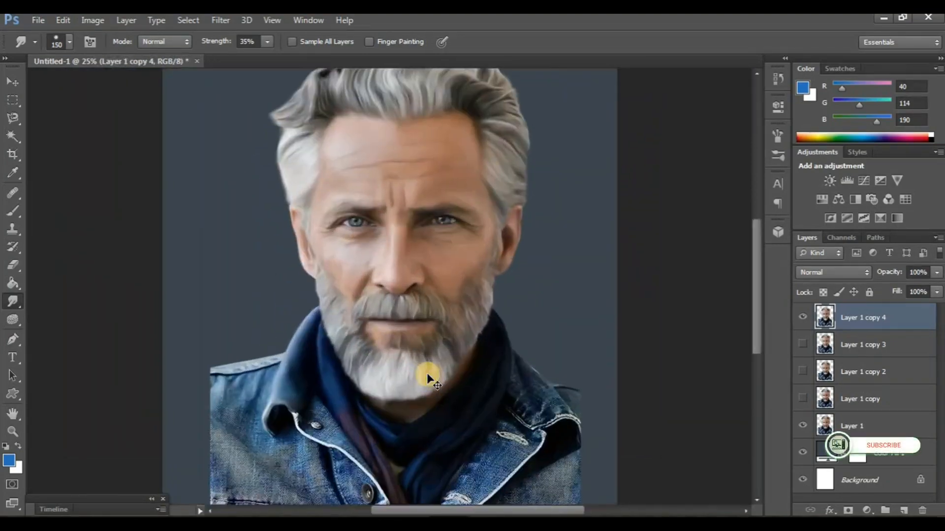
Smudge the left half of the denim jacket, including shoulder seam, front, lapel and pocket, with a size 150 brush at 35% strength
scroll(404, 362, left, 1)
scroll(302, 353, down, 3)
key(ctrl+plus)
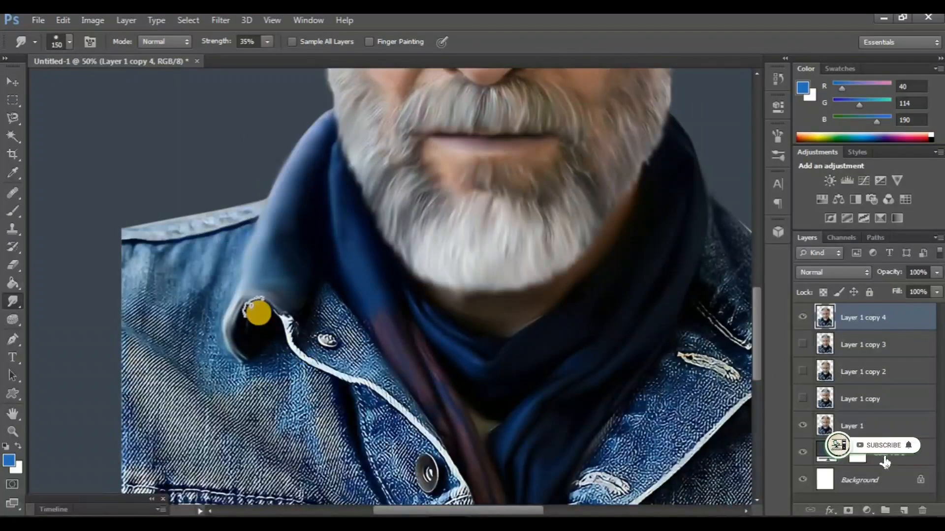
scroll(233, 287, left, 1)
scroll(234, 286, left, 1)
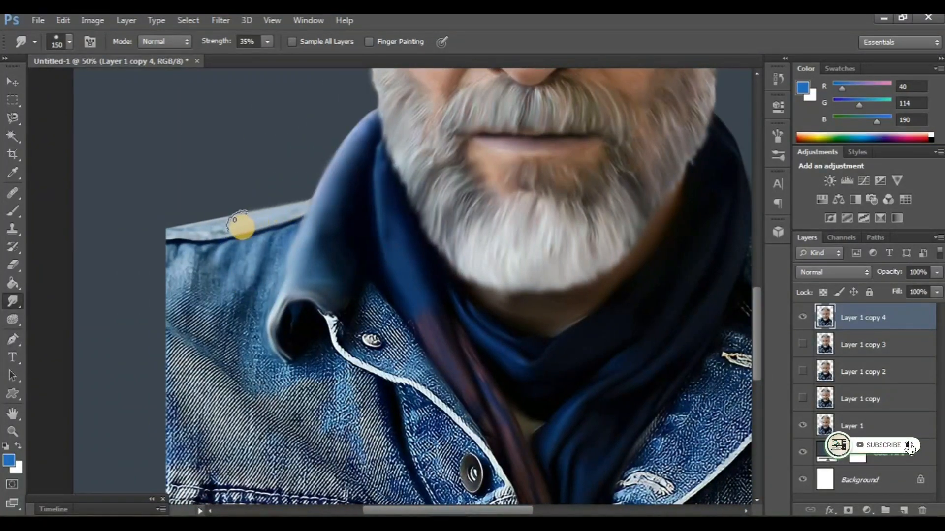
mouse_move(148, 242)
mouse_down()
mouse_move(210, 253)
mouse_move(279, 233)
mouse_move(246, 306)
mouse_move(233, 259)
mouse_move(205, 293)
mouse_move(191, 273)
mouse_move(207, 253)
mouse_move(172, 264)
mouse_move(200, 268)
mouse_move(172, 290)
mouse_up()
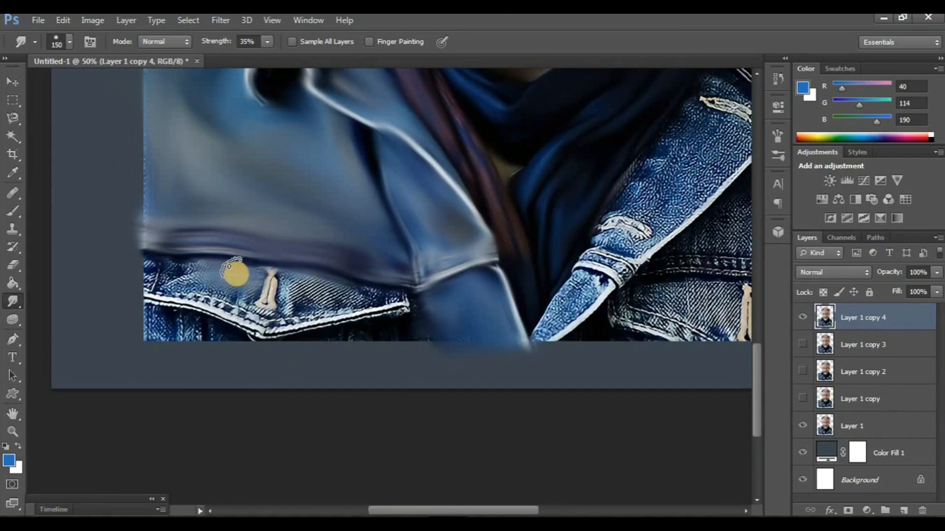
mouse_move(155, 268)
mouse_down()
mouse_move(236, 293)
mouse_move(151, 283)
mouse_move(267, 318)
mouse_move(195, 298)
mouse_move(150, 271)
mouse_move(180, 294)
mouse_move(259, 319)
mouse_move(383, 303)
mouse_move(295, 288)
mouse_move(367, 292)
mouse_move(301, 306)
mouse_move(301, 286)
mouse_move(265, 297)
mouse_move(281, 281)
mouse_move(265, 318)
mouse_move(395, 299)
mouse_move(304, 284)
mouse_move(221, 299)
mouse_move(172, 279)
mouse_up()
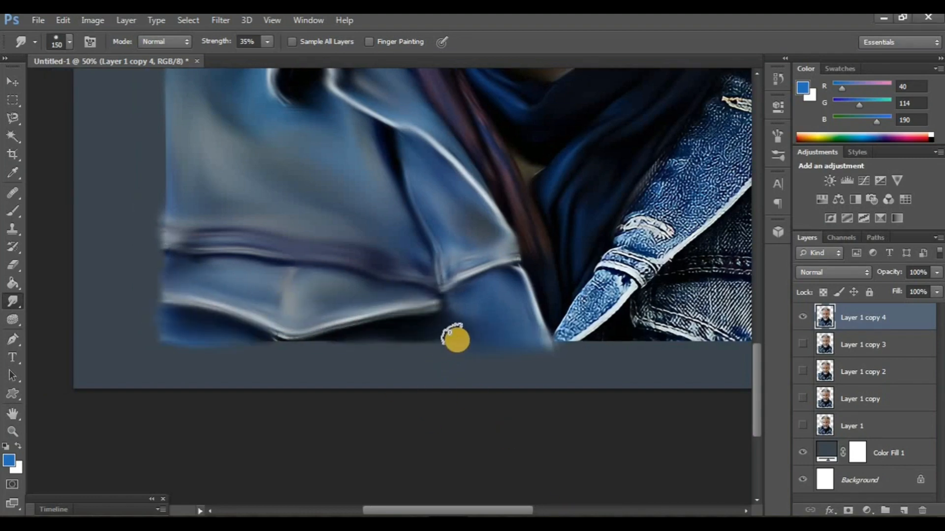
Examine the smudged left jacket half from farther out, toggling Layer 1 copy 4 off and on
key(ctrl+minus)
key(ctrl+minus)
key(ctrl+plus)
drag(664, 261, 597, 361)
click(802, 318)
click(802, 317)
Smudge the right jacket collar from the neck out to its tip with the size 150 brush at 35% strength
key(ctrl+plus)
scroll(541, 322, right, 3)
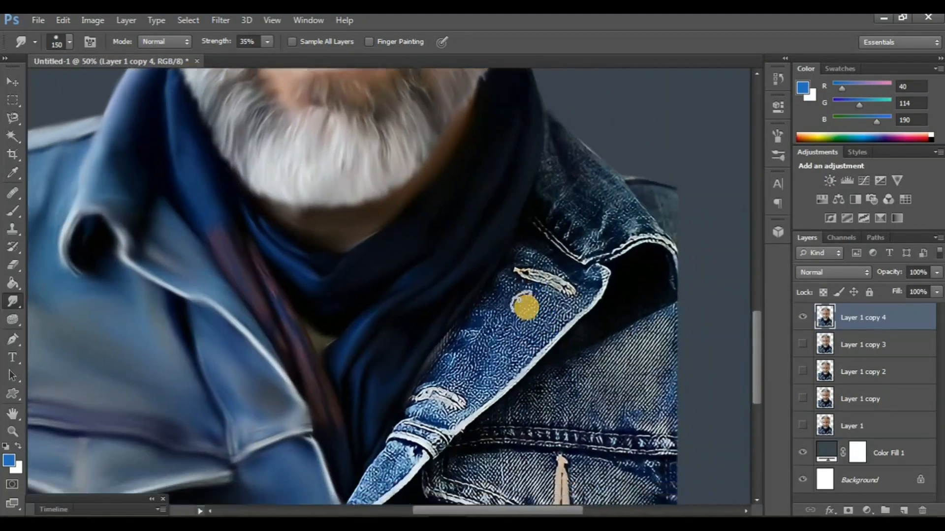
scroll(525, 306, down, 1)
scroll(551, 303, right, 1)
scroll(563, 295, up, 2)
mouse_move(560, 200)
mouse_down()
mouse_move(590, 224)
mouse_move(534, 166)
mouse_move(582, 226)
mouse_move(620, 253)
mouse_move(610, 256)
mouse_move(625, 273)
mouse_move(544, 276)
mouse_move(520, 243)
mouse_move(523, 197)
mouse_move(539, 229)
mouse_move(598, 258)
mouse_move(553, 252)
mouse_move(550, 231)
mouse_move(557, 281)
mouse_move(625, 270)
mouse_move(654, 283)
mouse_up()
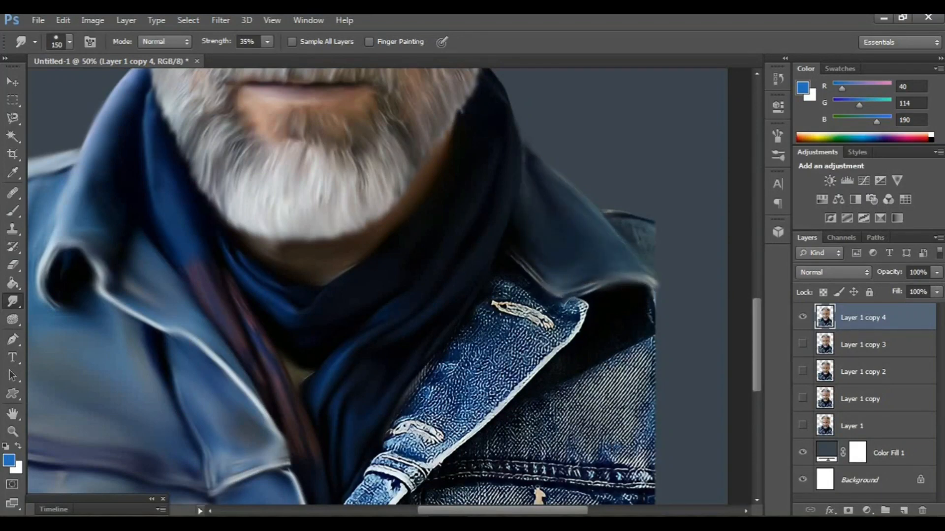
Smudge the right lapel, chest panel, seam and pocket of the jacket with the size 150 brush
scroll(565, 416, down, 5)
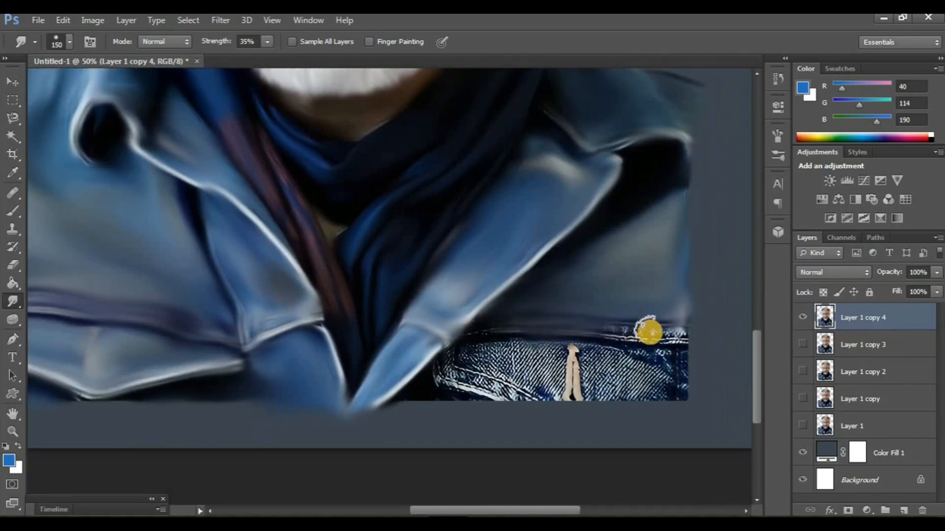
scroll(569, 512, down, 2)
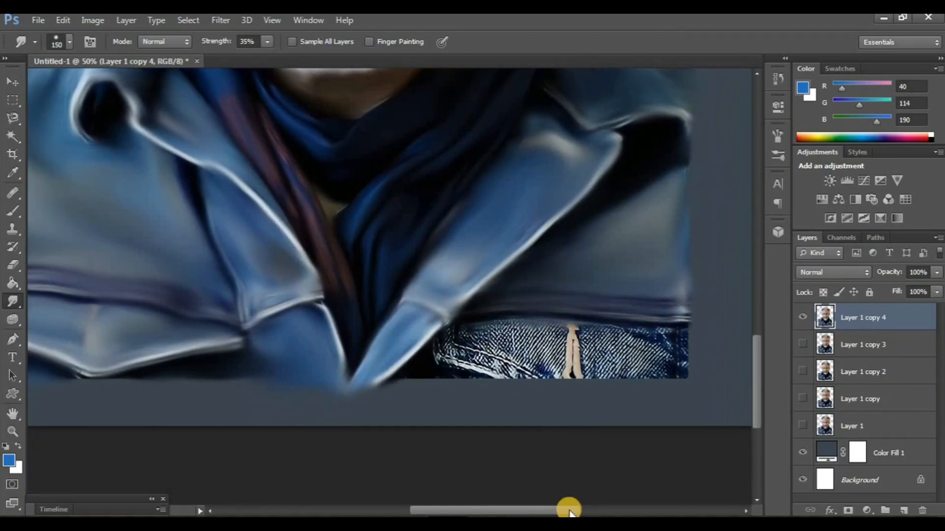
key(ctrl+minus)
key(ctrl+minus)
key(ctrl+minus)
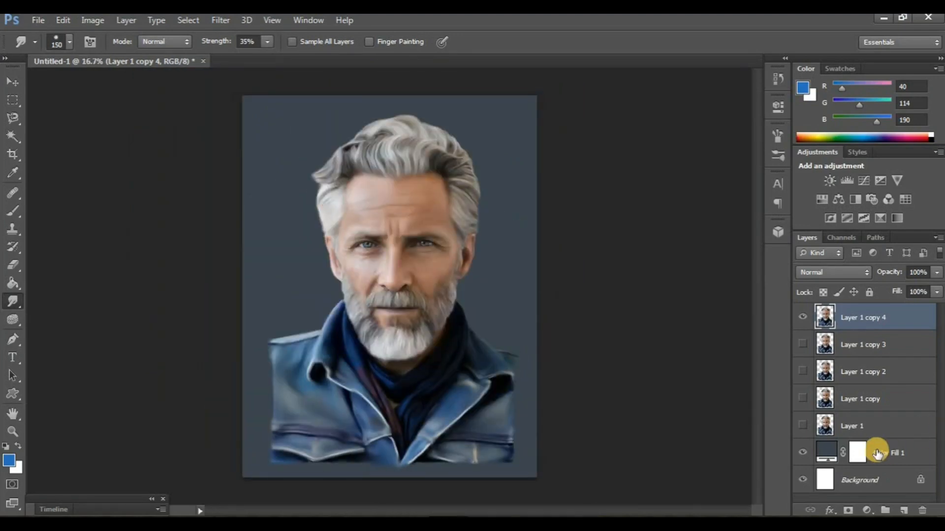
Add an empty layer directly above Color Fill 1 and switch to the Brush tool
click(877, 454)
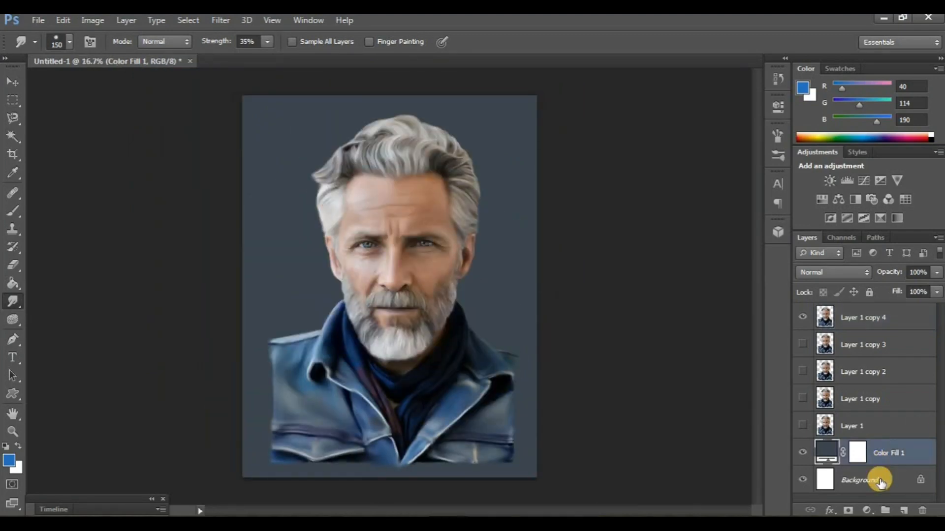
click(903, 511)
key(b)
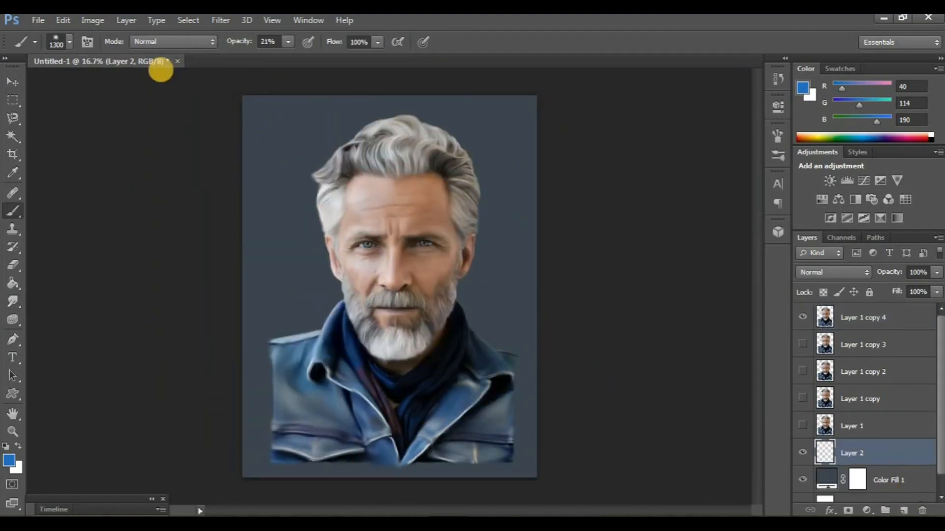
Load the textured brush preset beside the 290 px one at size 1000, and set the foreground colour to #3c5977
click(69, 42)
drag(157, 151, 157, 227)
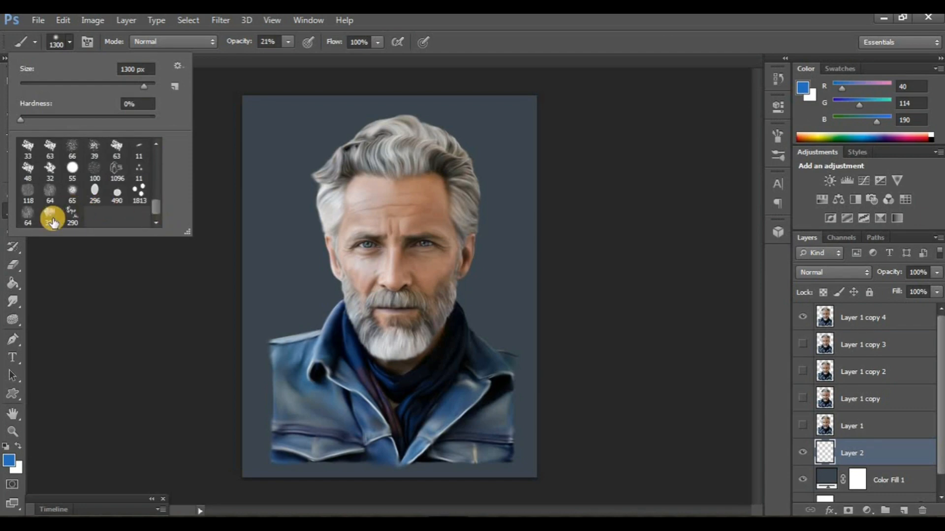
double_click(53, 219)
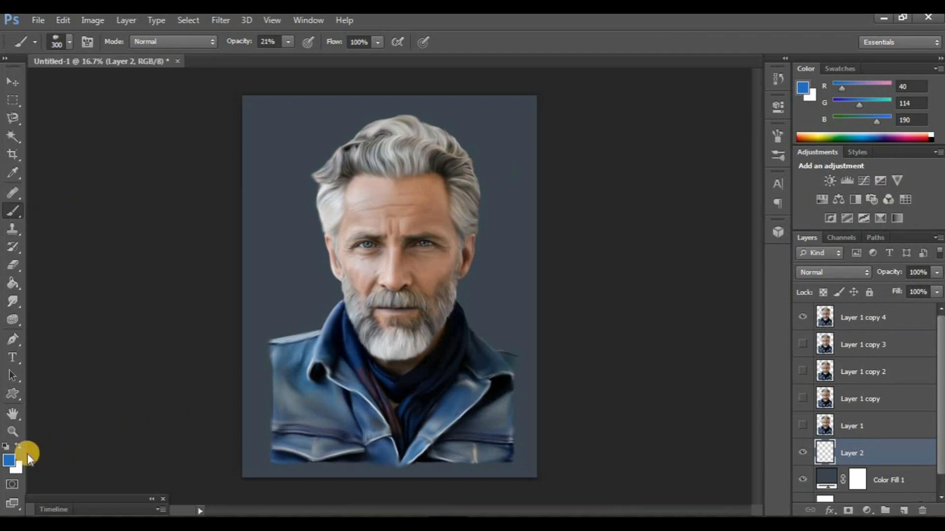
click(645, 295)
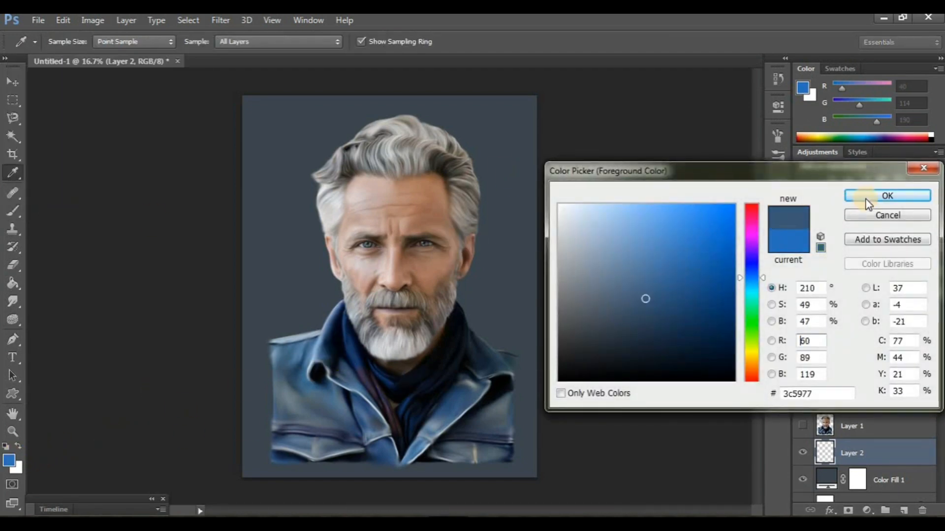
click(857, 196)
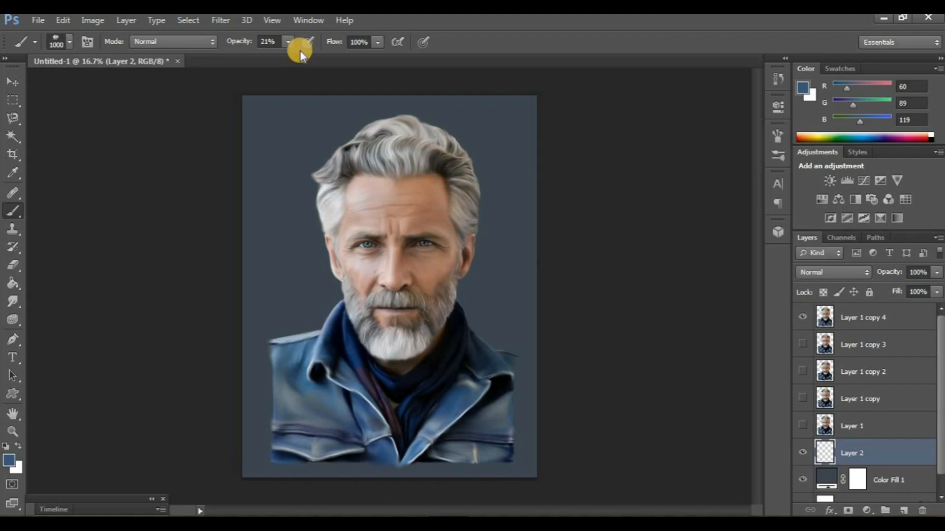
Paint textured yellow (#f5fe00) strokes onto the background on both sides of the face at 12% brush opacity
drag(284, 55, 281, 56)
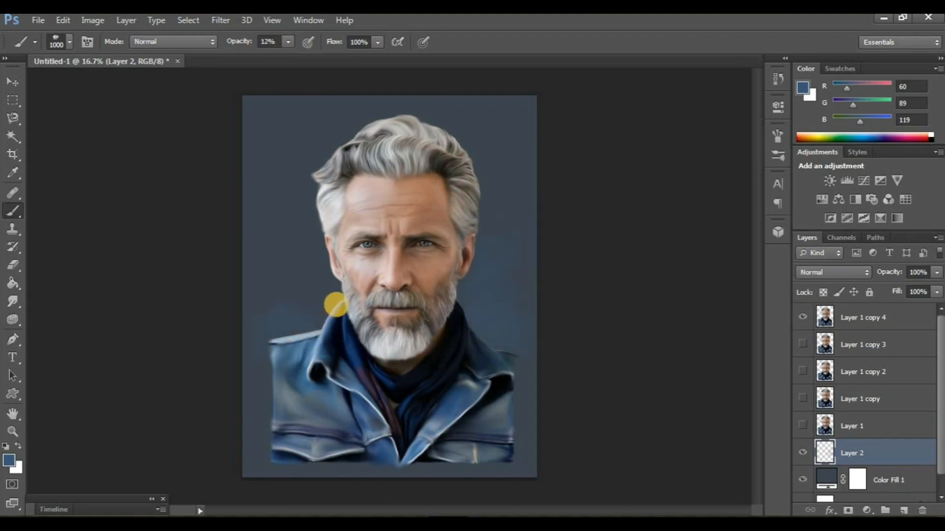
click(15, 456)
click(752, 345)
click(708, 224)
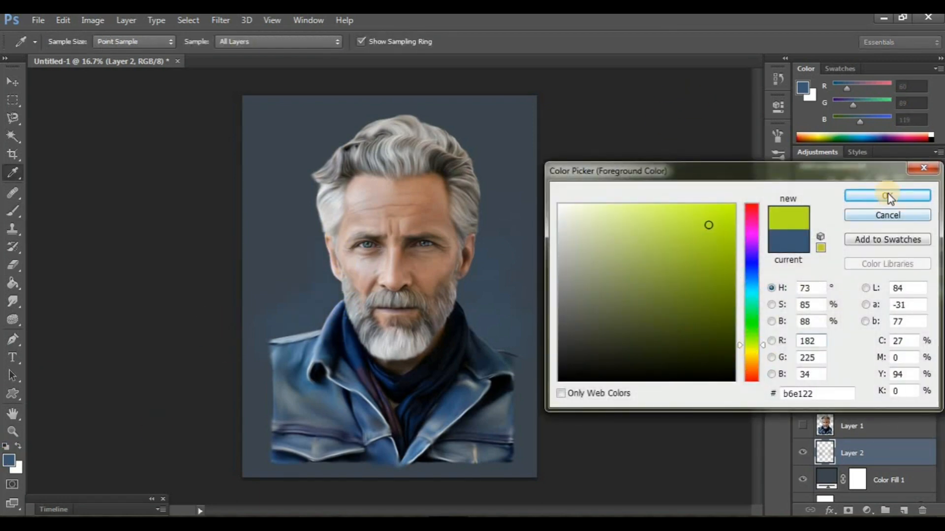
click(734, 205)
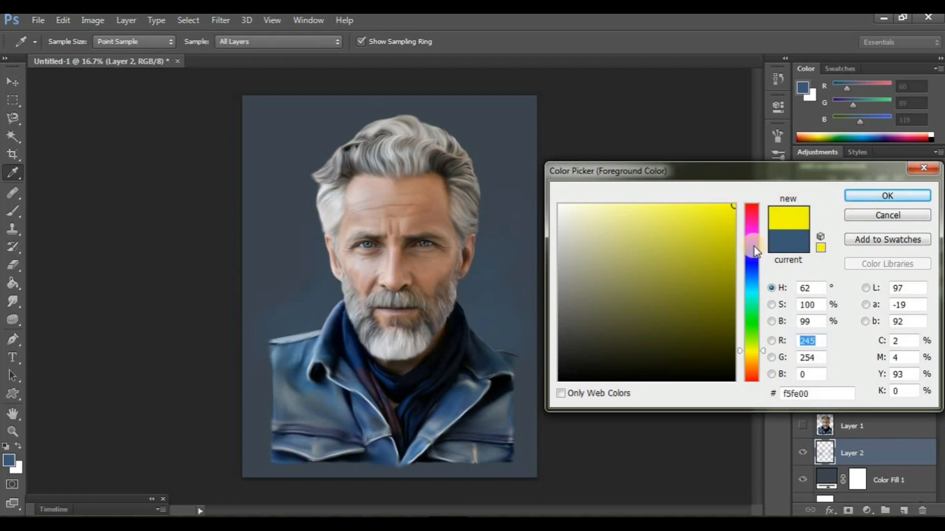
click(871, 200)
mouse_move(534, 331)
mouse_down()
mouse_move(498, 258)
mouse_move(507, 231)
mouse_up()
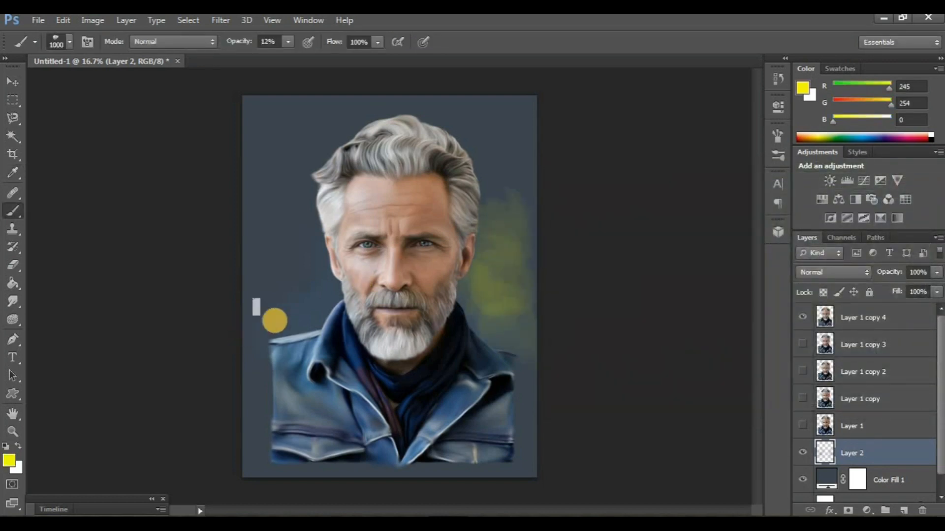
mouse_move(274, 320)
mouse_down()
mouse_move(282, 275)
mouse_move(313, 261)
mouse_up()
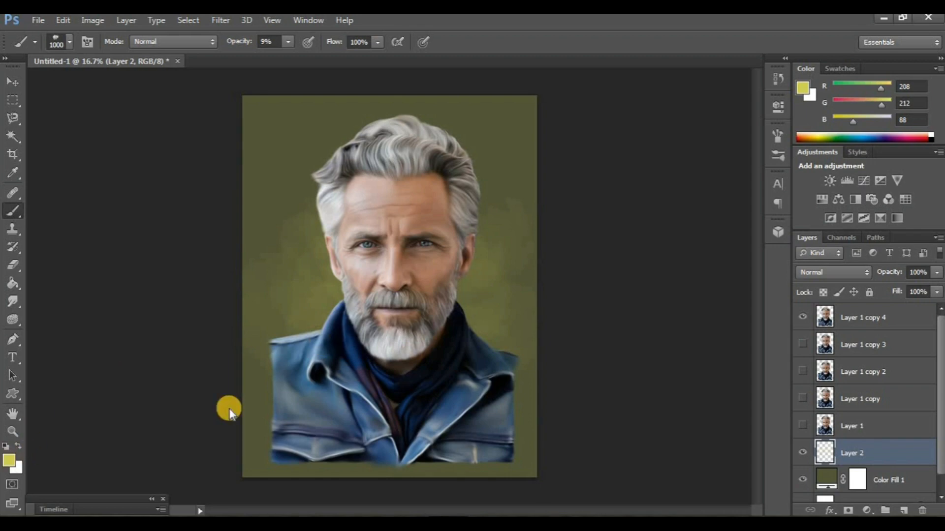
Set the foreground colour to RGB 198, 203, 52 and brush it around both sides of the head at 9% opacity
click(9, 461)
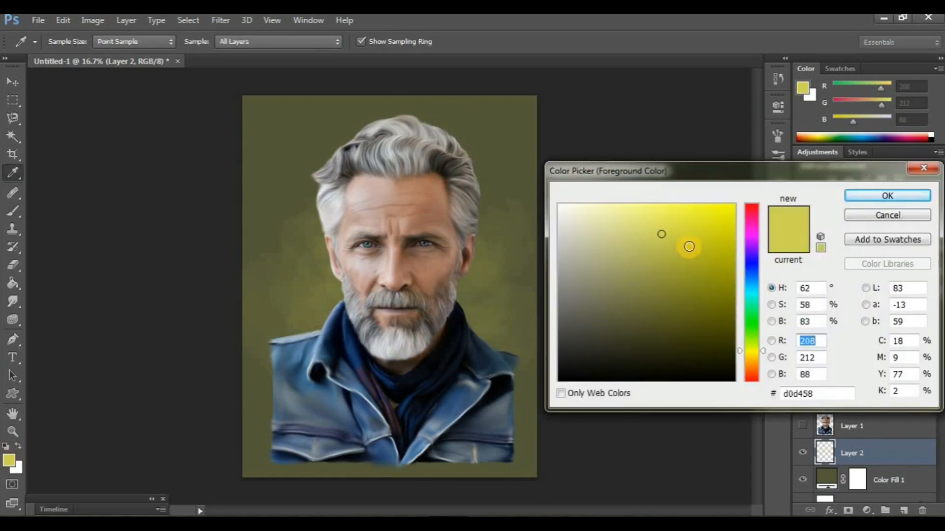
click(688, 246)
click(871, 199)
drag(504, 228, 499, 295)
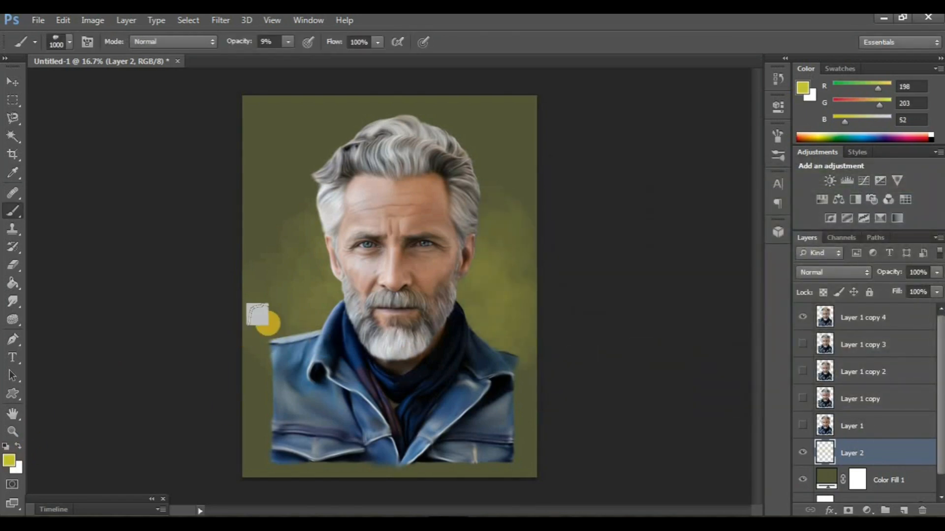
drag(268, 325, 311, 252)
drag(344, 164, 295, 198)
Set the foreground colour to RGB 246, 255, 0 and brighten the background just above both shoulders with the size 1000 brush
click(10, 459)
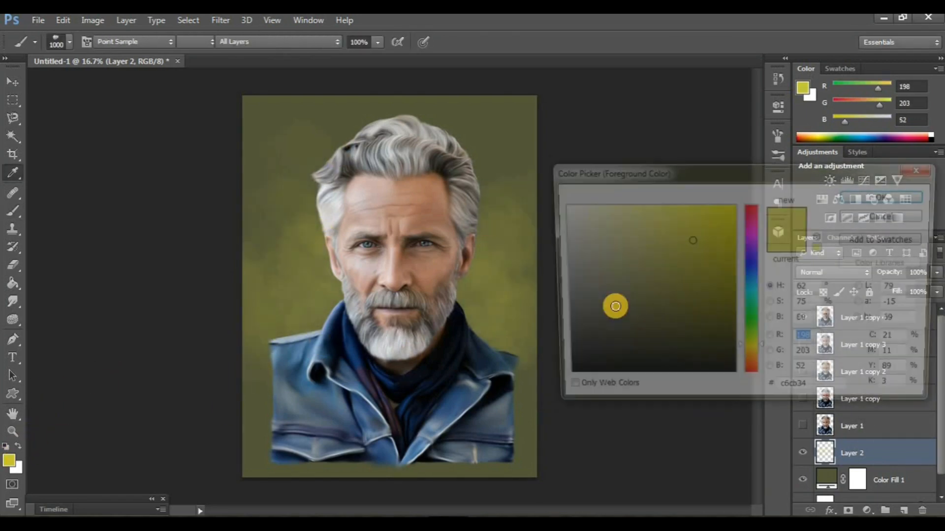
click(737, 194)
click(854, 193)
drag(475, 301, 512, 334)
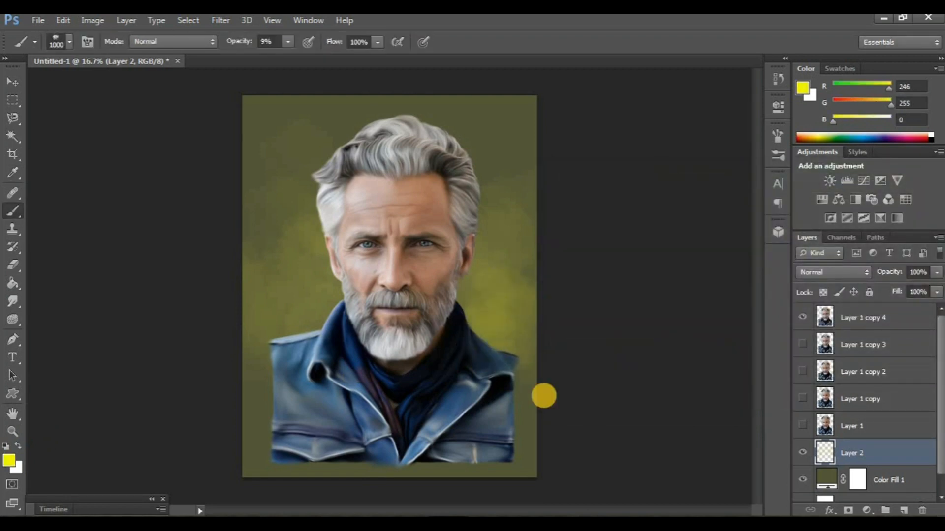
drag(277, 353, 342, 277)
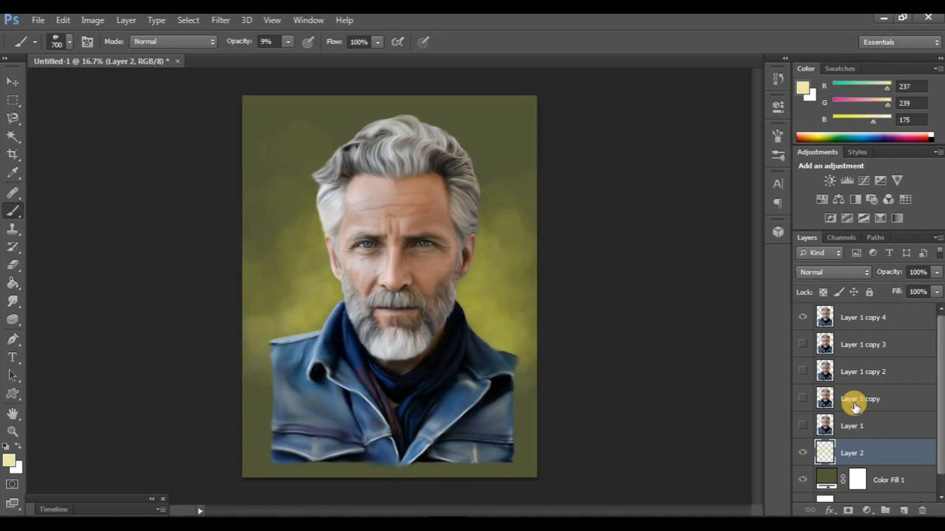
Duplicate Layer 1 copy 4 and switch to the Smudge tool on the copy
click(849, 320)
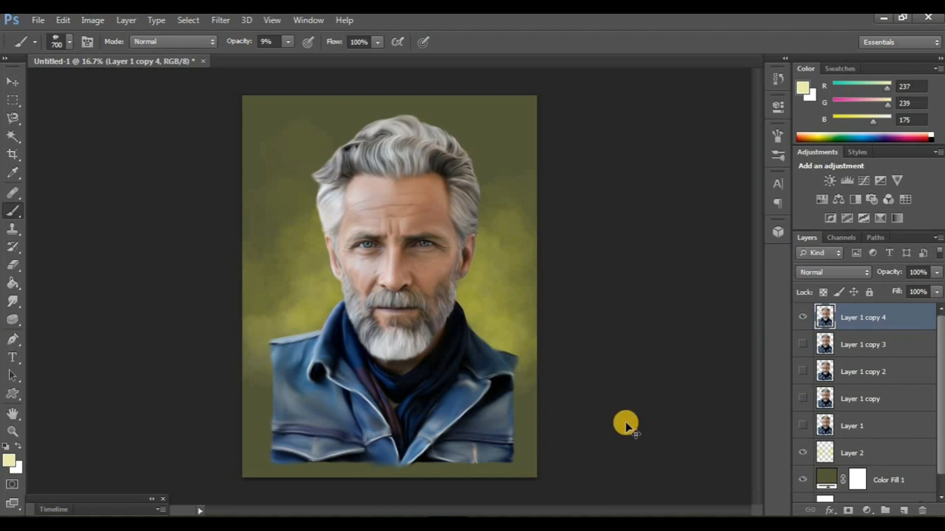
key(ctrl+j)
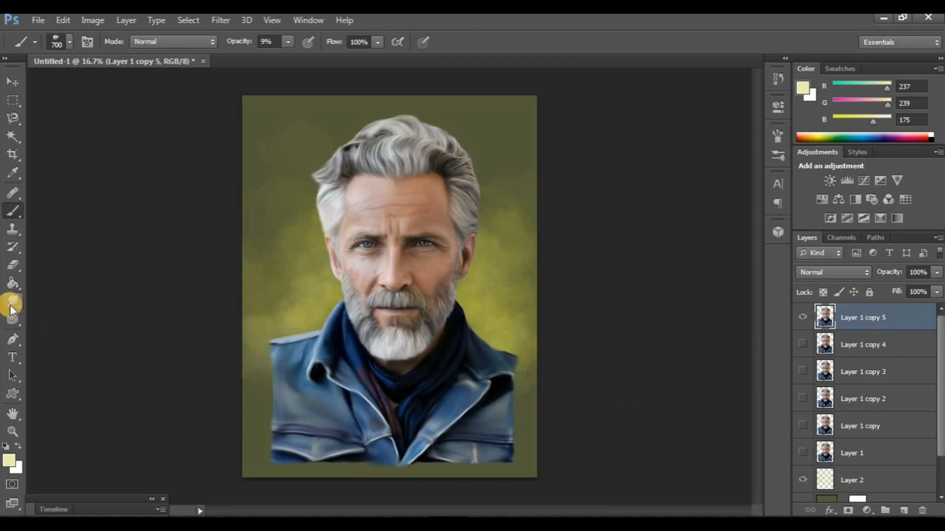
click(12, 302)
Smudge the jacket's shoulders, sides and lower edges outward into the background with a size 250 brush at 35% strength
key(ctrl+plus)
key(ctrl+plus)
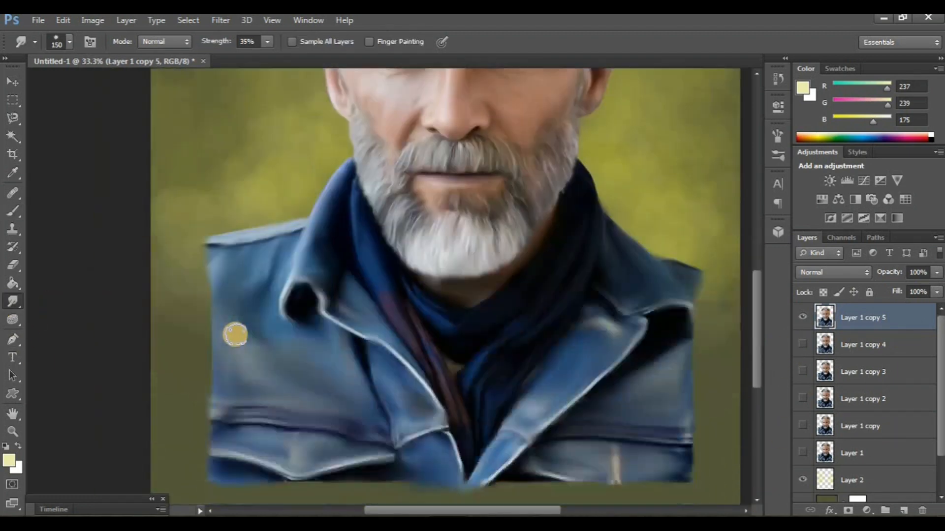
key(bracketright)
key(bracketright)
key(bracketright)
mouse_move(247, 237)
mouse_down()
mouse_move(184, 263)
mouse_move(245, 252)
mouse_move(195, 283)
mouse_move(231, 279)
mouse_move(187, 323)
mouse_up()
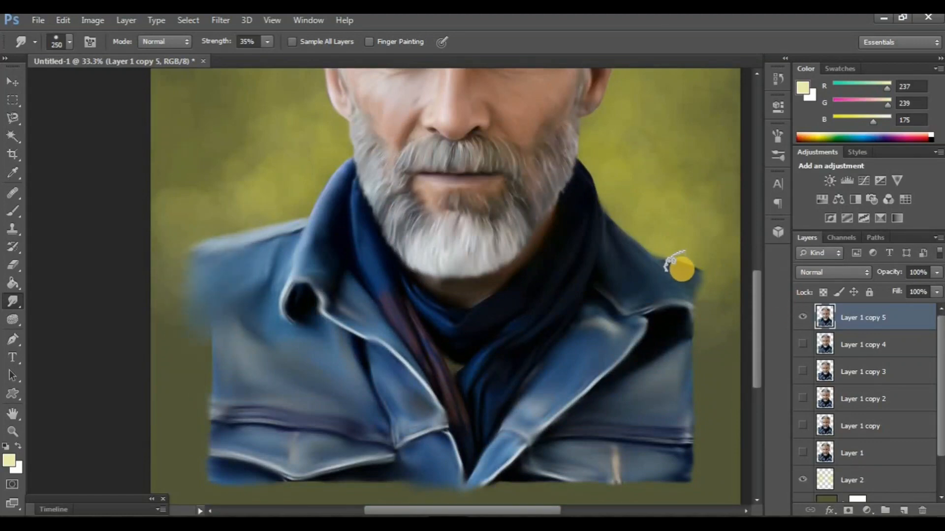
mouse_move(667, 266)
mouse_down()
mouse_move(713, 286)
mouse_move(682, 288)
mouse_move(724, 302)
mouse_move(669, 312)
mouse_move(704, 338)
mouse_up()
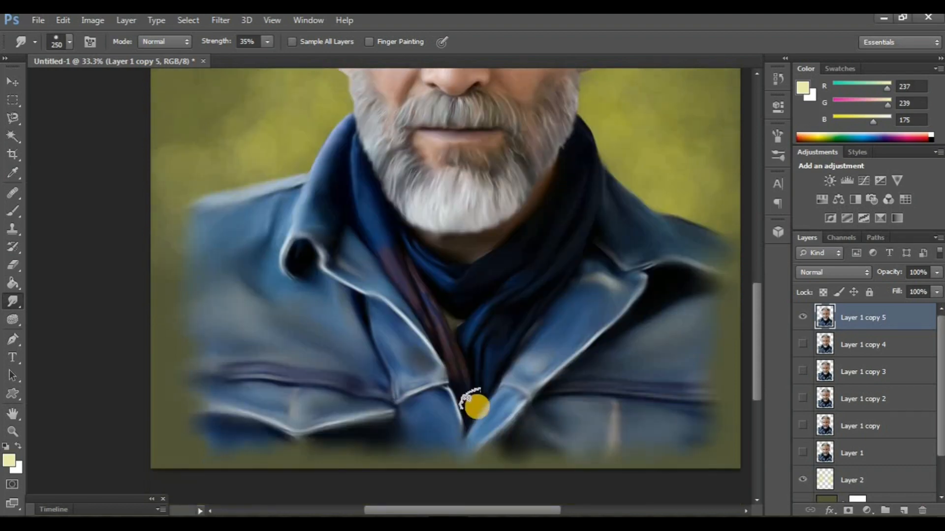
key(ctrl+minus)
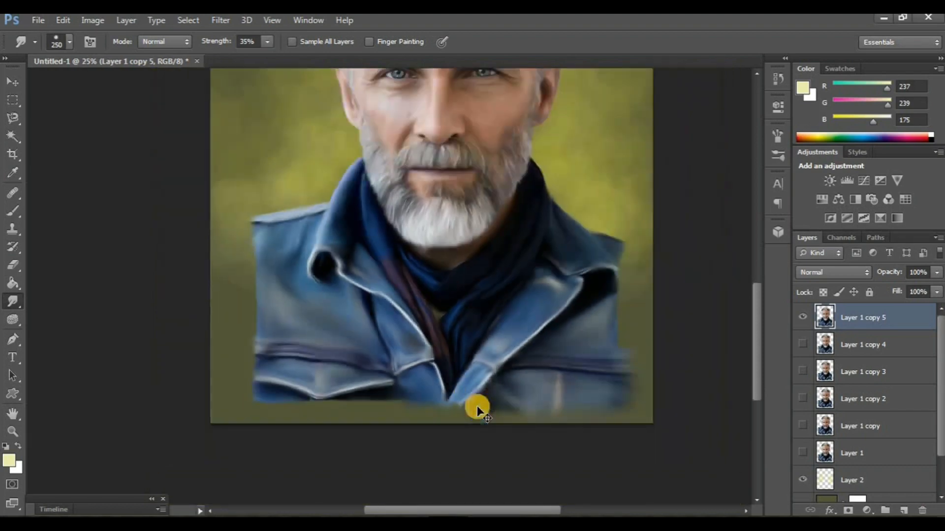
key(ctrl+minus)
Add an empty layer above Layer 1 copy 5 and choose a soft round preset for the Brush tool
click(916, 511)
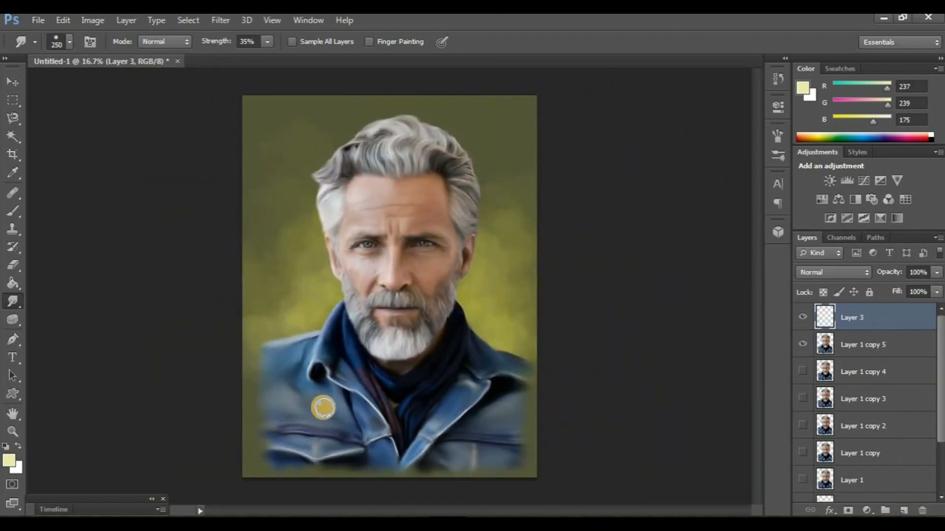
key(b)
click(69, 42)
scroll(154, 204, up, 5)
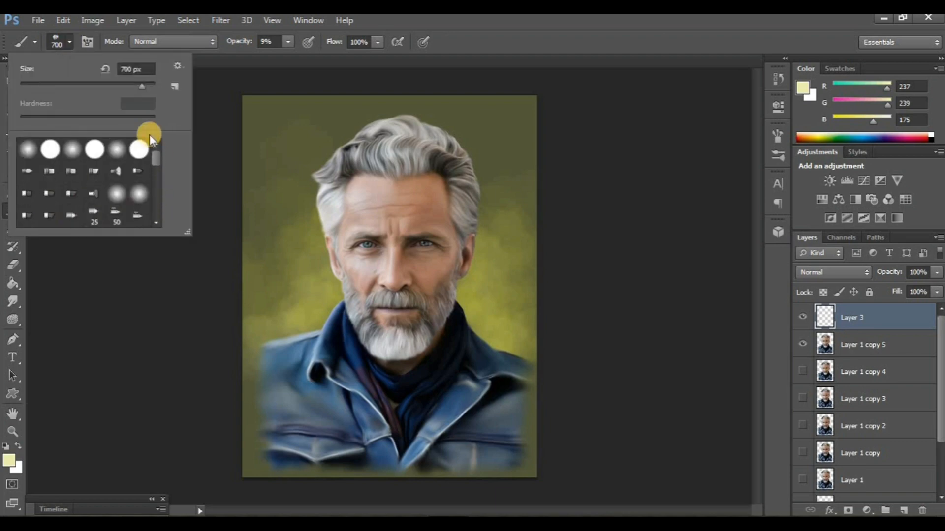
double_click(148, 140)
Paint grey (RGB 147, 147, 142) over the lower jacket and its edges at size 900 and 22% opacity, then compare with Layer 3 hidden
click(14, 462)
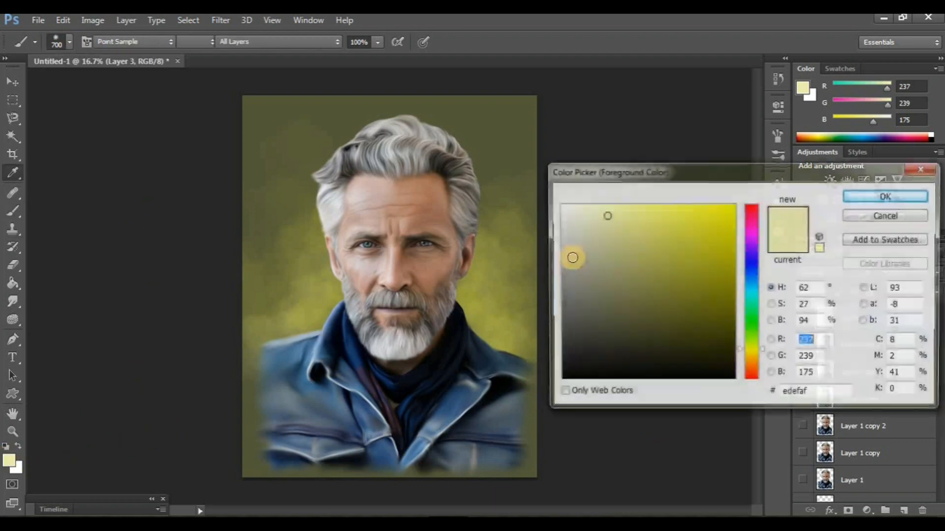
click(566, 276)
click(858, 194)
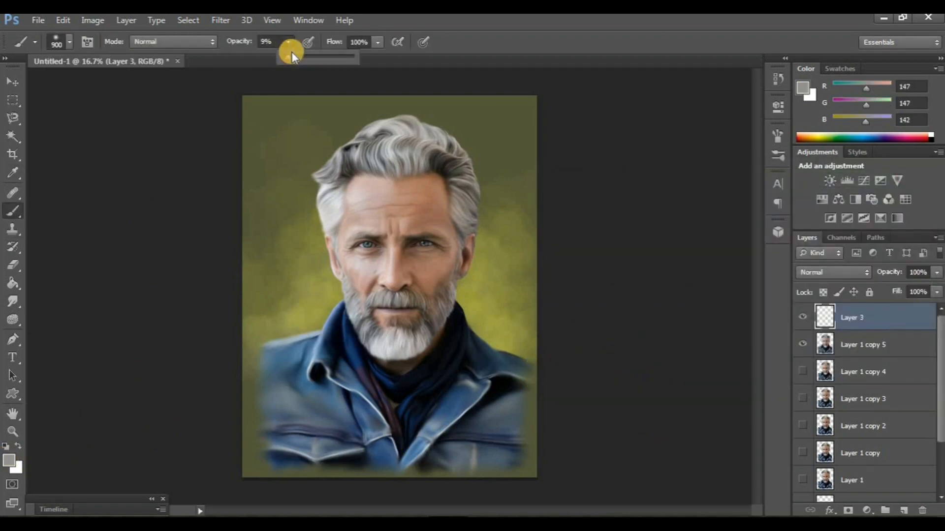
mouse_move(550, 337)
mouse_down()
mouse_move(542, 425)
mouse_move(447, 479)
mouse_move(242, 433)
mouse_move(230, 406)
mouse_up()
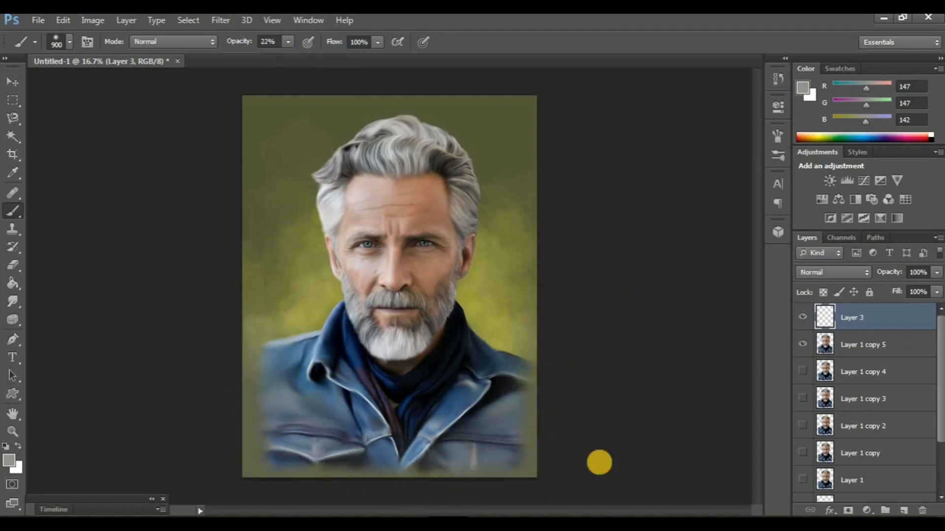
key(ctrl+minus)
key(ctrl+plus)
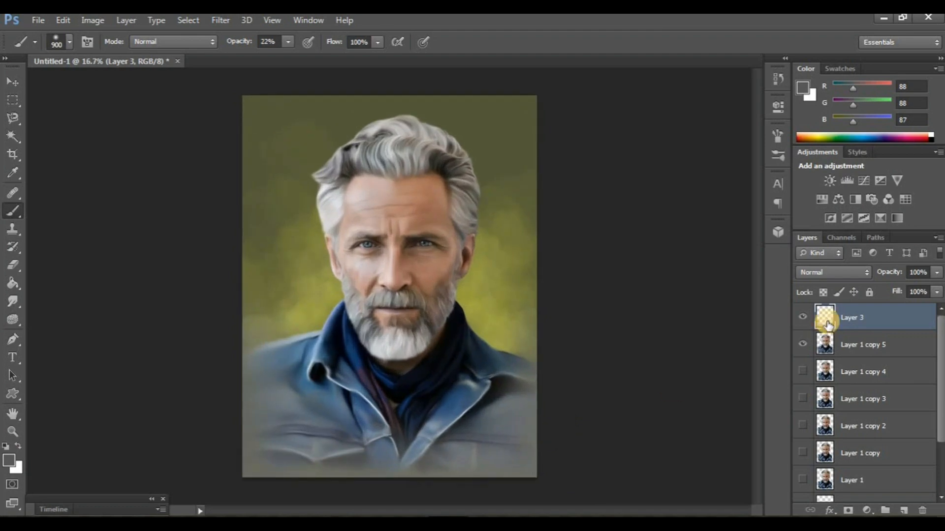
click(804, 317)
click(804, 317)
Switch to the Pencil tool at size 200 and 47% opacity, and set the foreground colour to white
drag(8, 200, 41, 220)
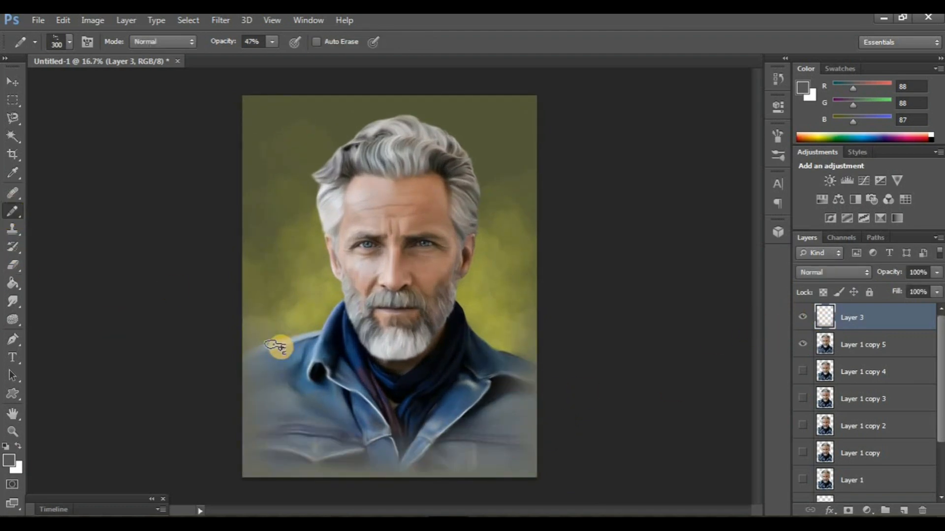
alt+click(440, 133)
click(11, 462)
drag(560, 301, 557, 203)
key(Return)
key(ctrl+plus)
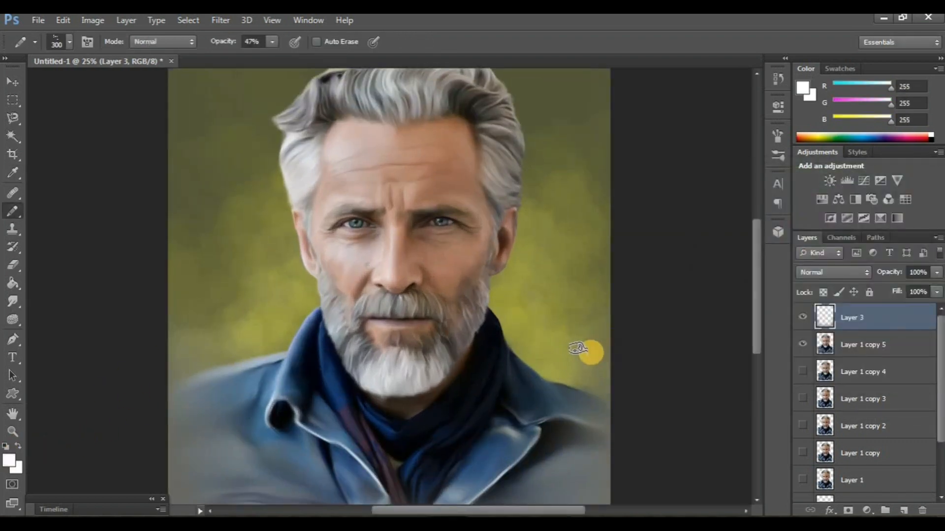
scroll(586, 389, down, 3)
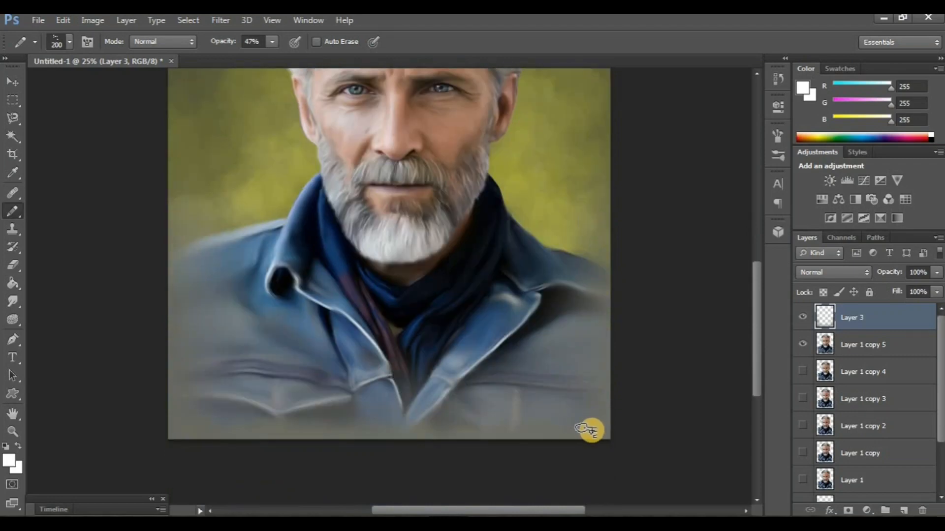